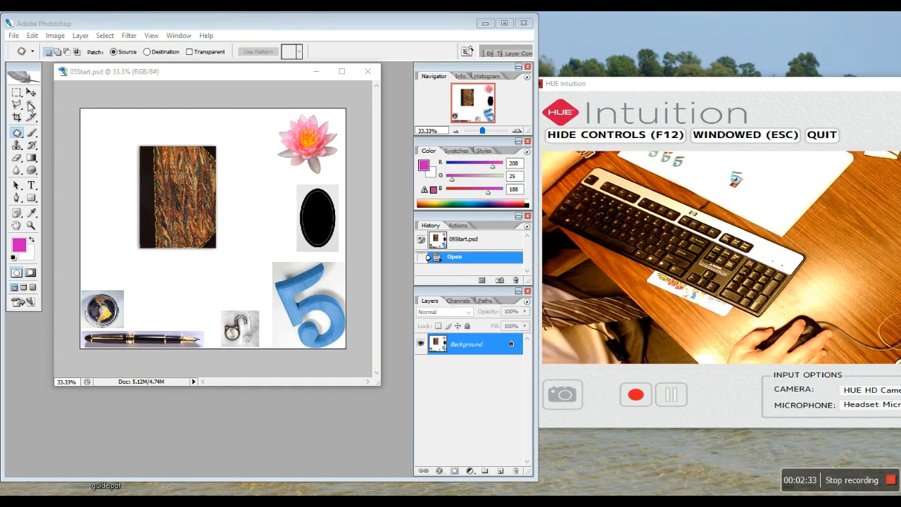
Activate the Magic Wand tool and set its tolerance to 70
left_click(31, 105)
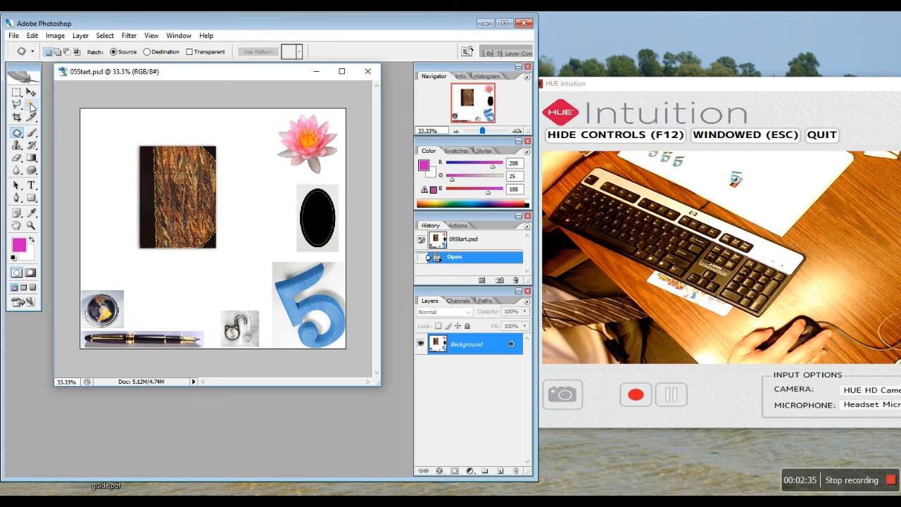
left_click(31, 105)
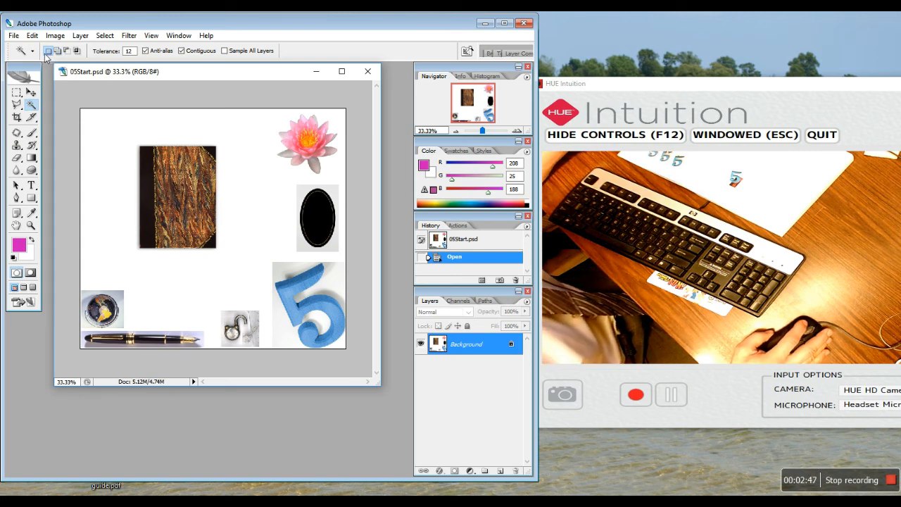
left_click(128, 52)
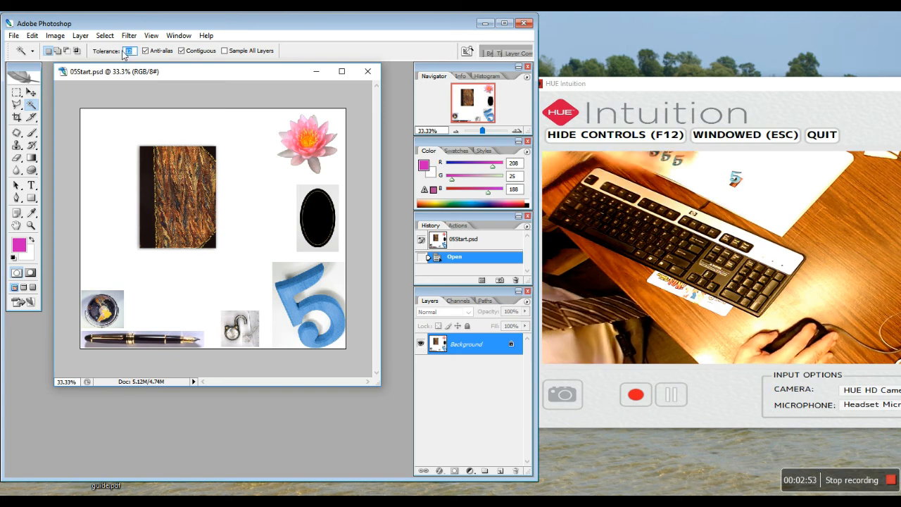
type("20")
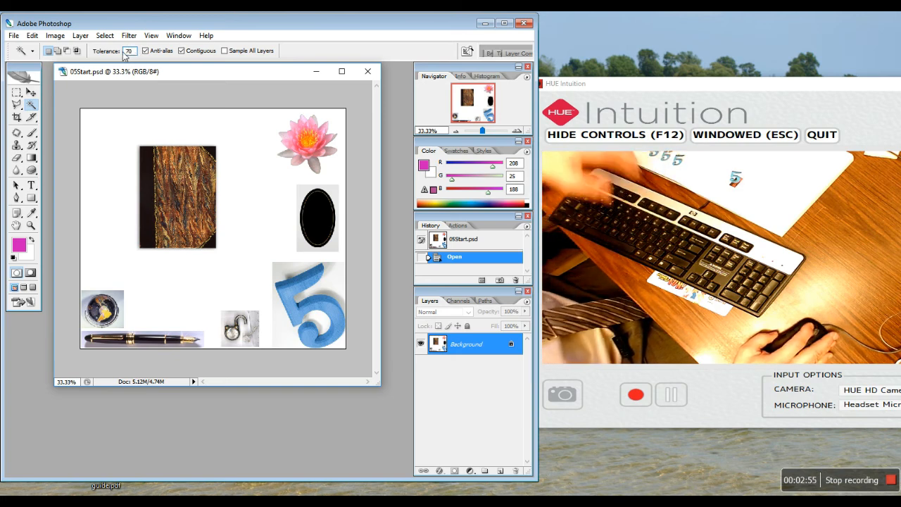
key("Return")
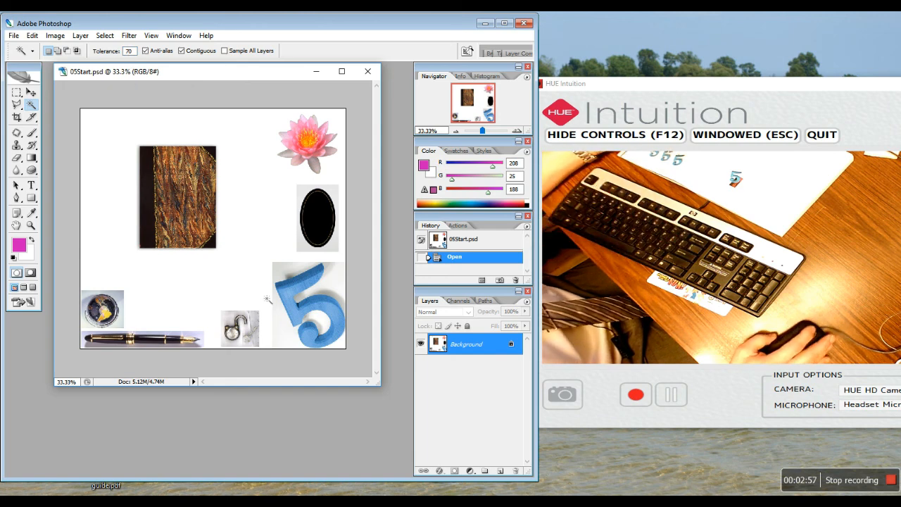
Select the entire blue number 5 with the Magic Wand, adding the missed spots on its face and in its inner corner
key("z")
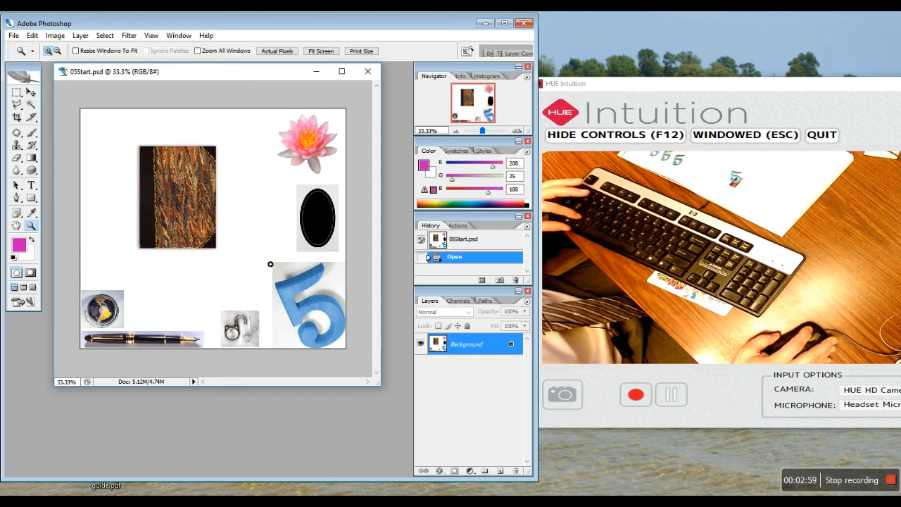
left_click_drag(350, 350, 273, 263)
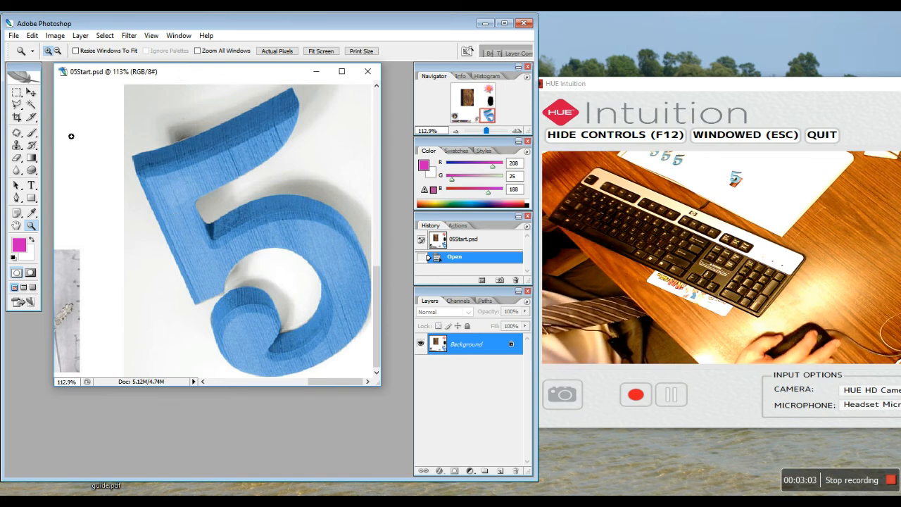
left_click(30, 105)
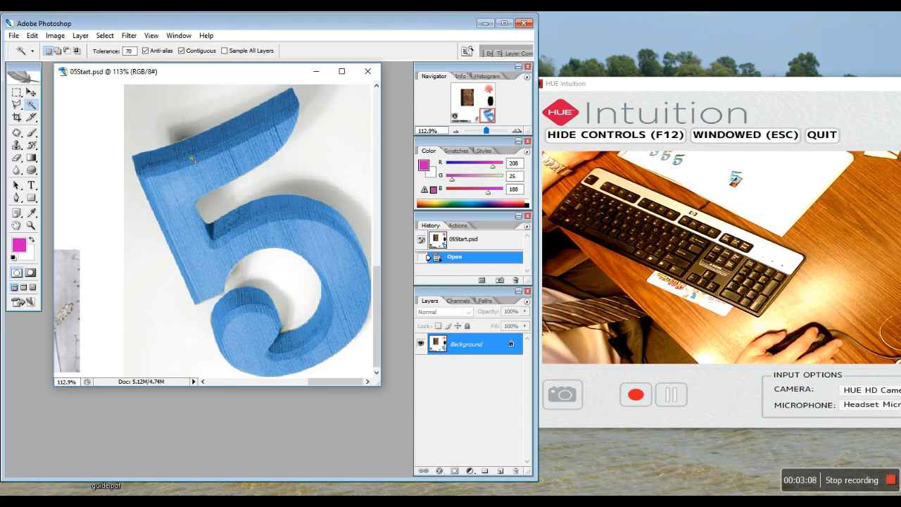
left_click(240, 177)
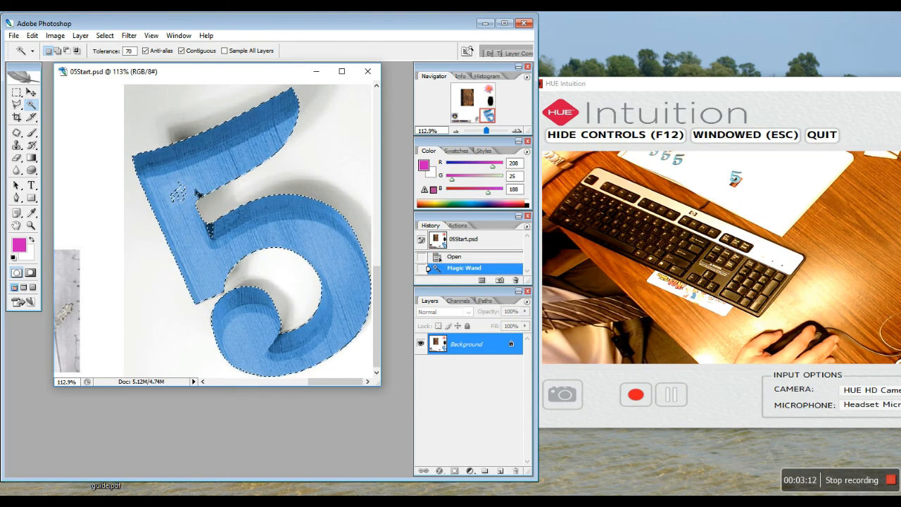
left_click(58, 51)
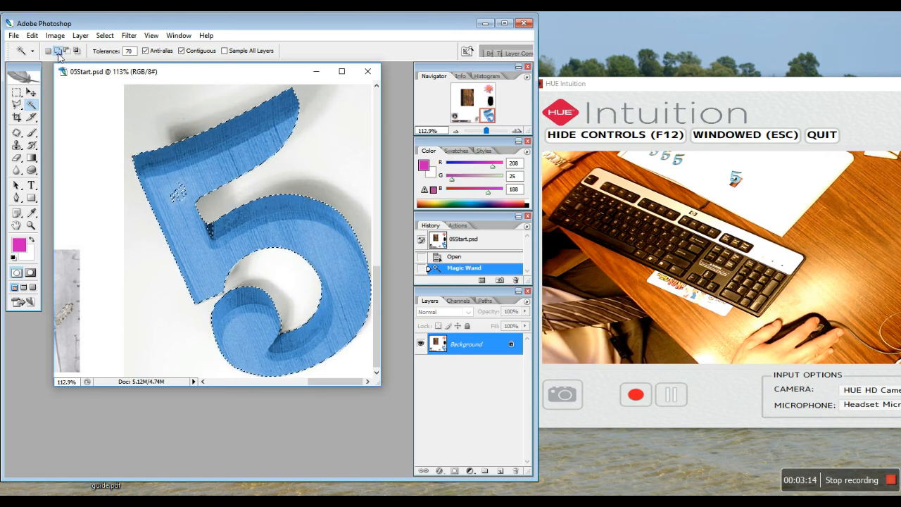
left_click(182, 198)
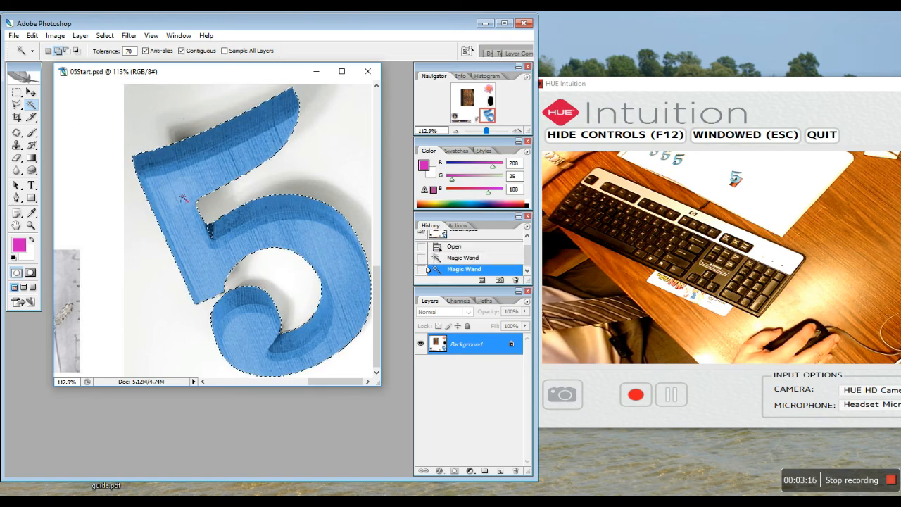
left_click(210, 230)
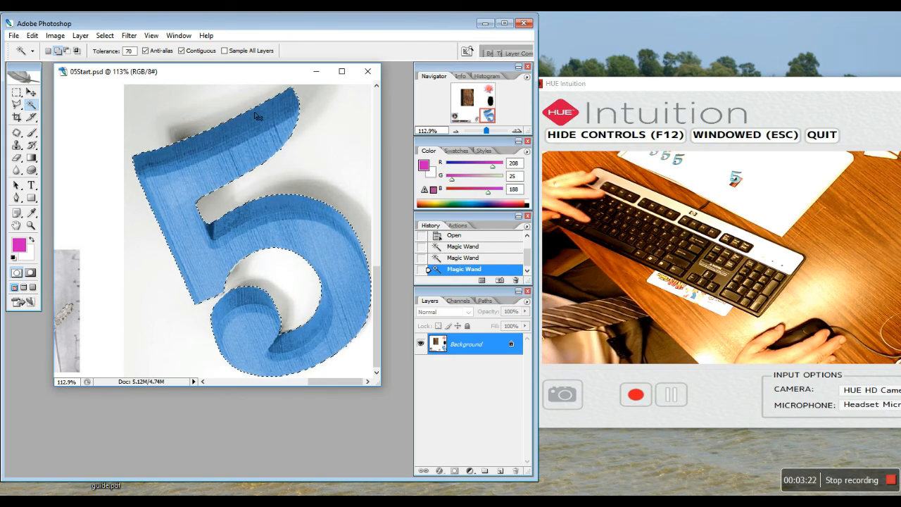
Copy the selected number onto a new layer and name that layer 5
key("ctrl+v")
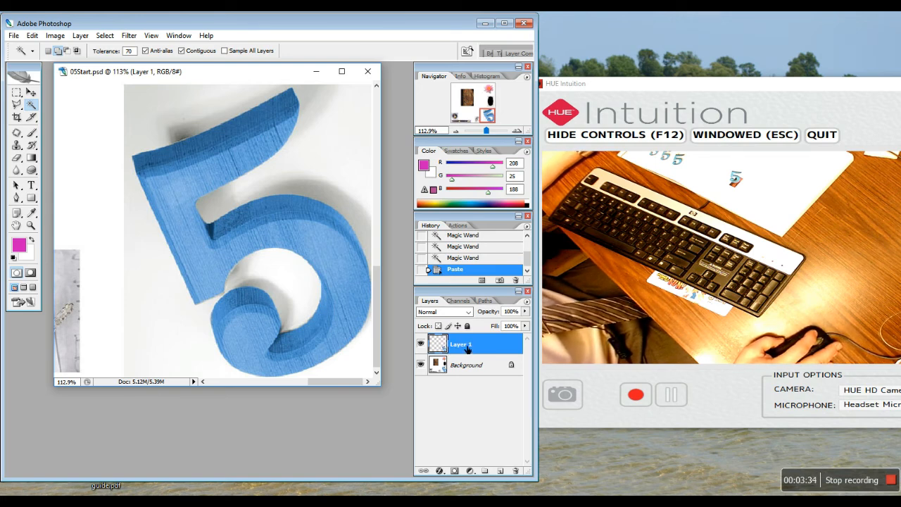
double_click(466, 345)
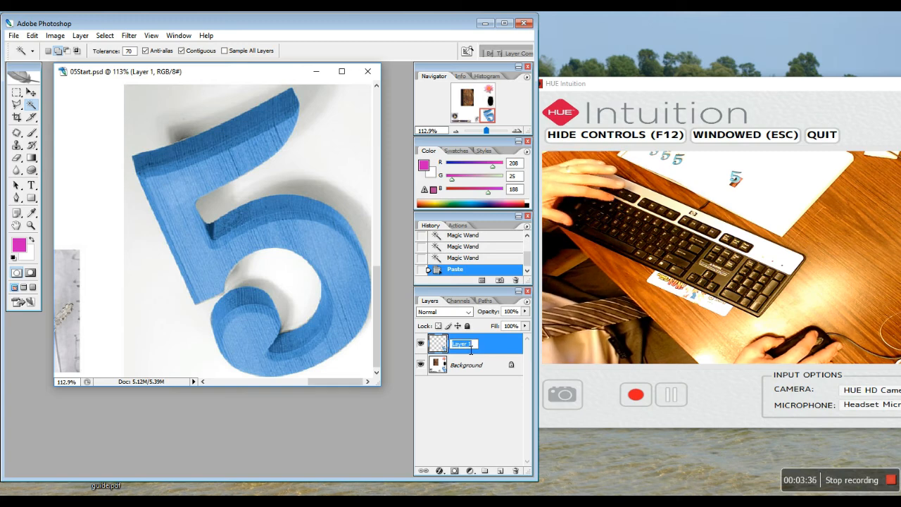
type("5")
key("Return")
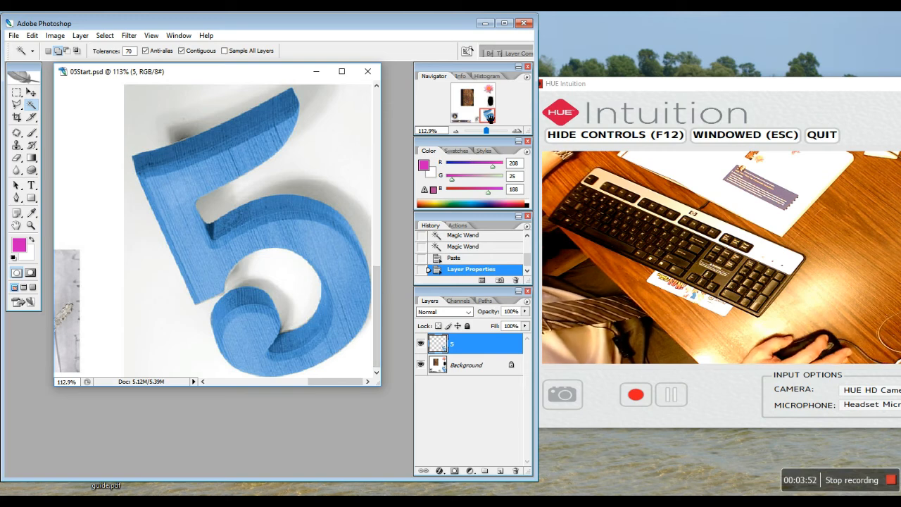
Draw a rectangular marquee around the pink water lily and set the Magic Wand to add to the selection with a tolerance of 32
left_click_drag(493, 121, 497, 98)
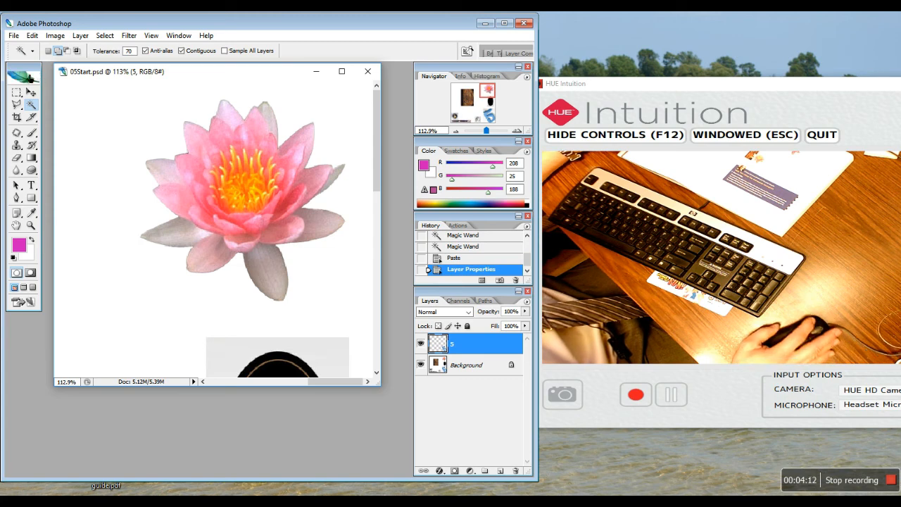
left_click(17, 92)
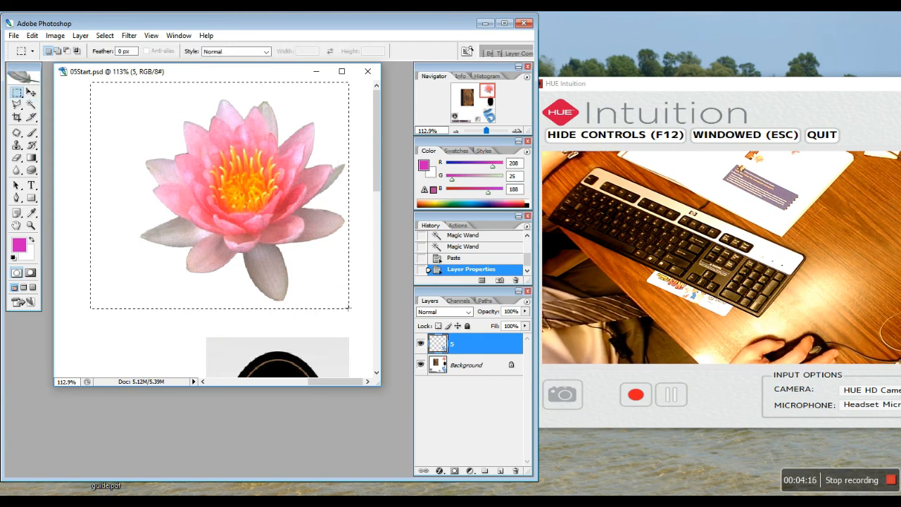
left_click_drag(348, 308, 368, 321)
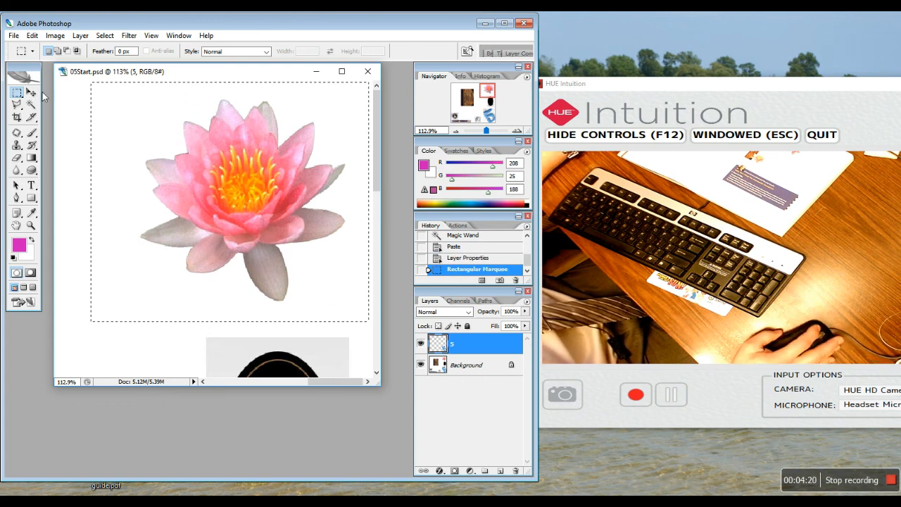
left_click(59, 52)
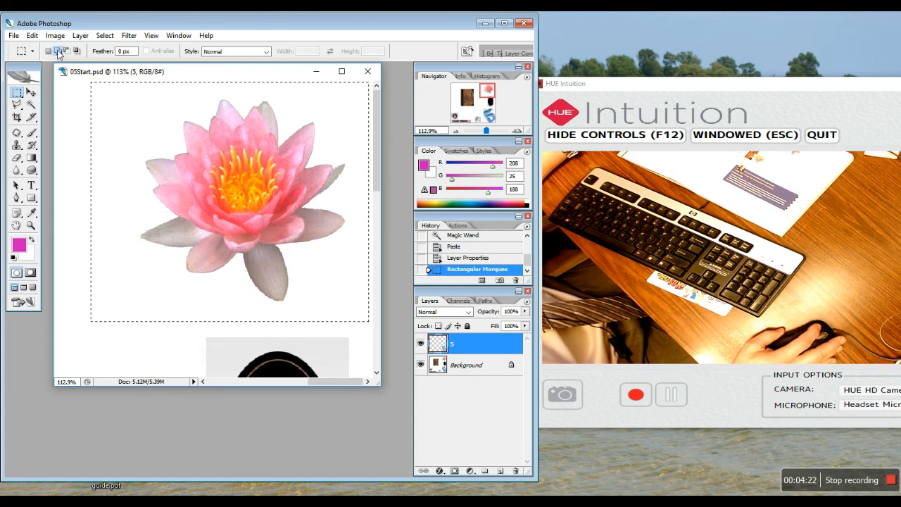
left_click(32, 105)
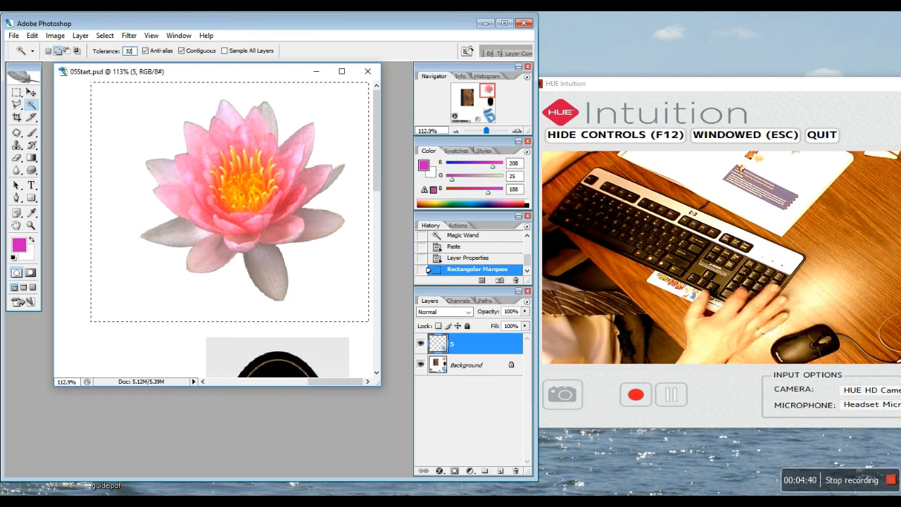
type("32")
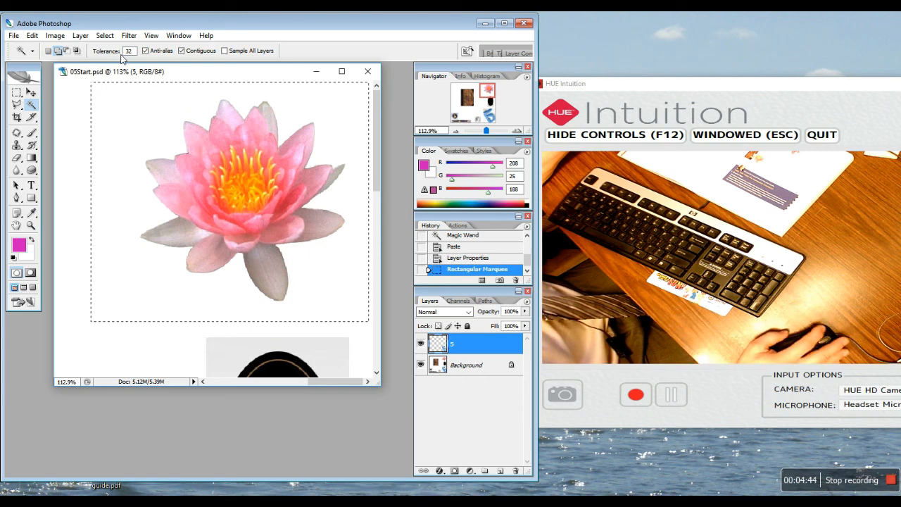
Try adding the white area beside the flower with the Magic Wand, and clear the selection
left_click(131, 112)
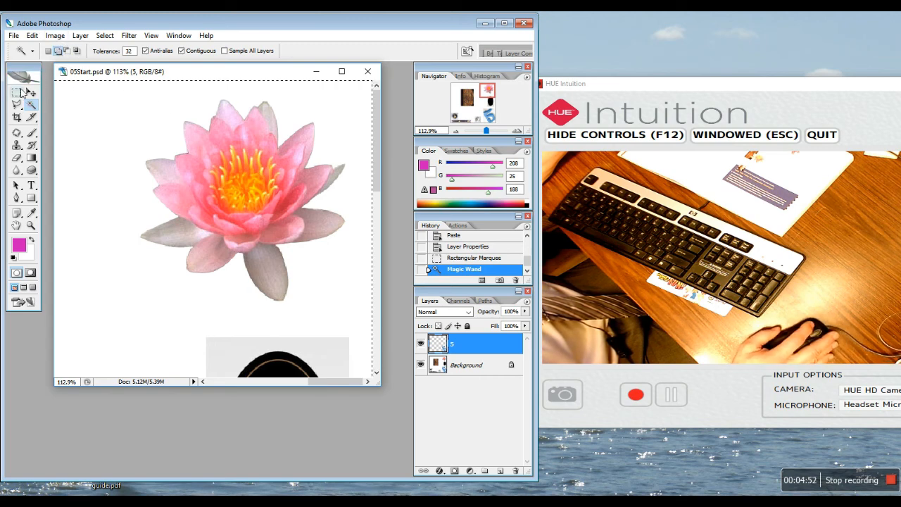
left_click(16, 93)
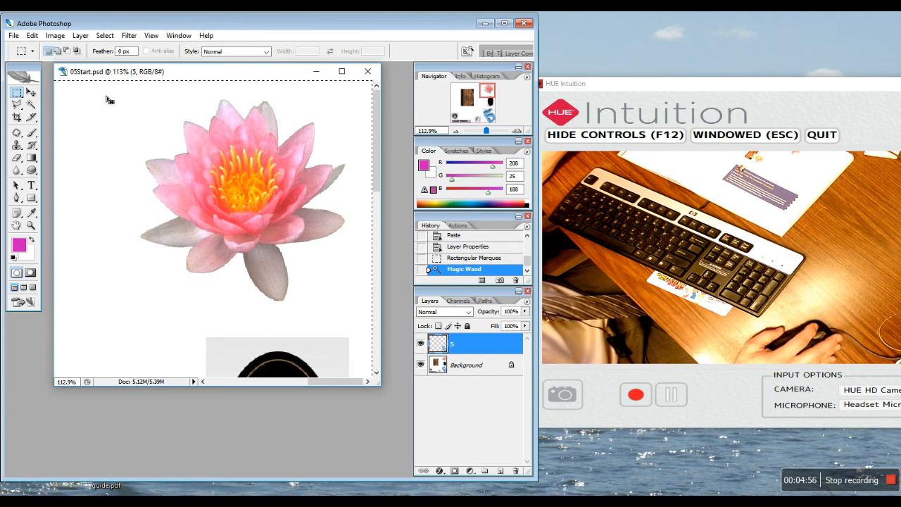
left_click(105, 35)
left_click(117, 59)
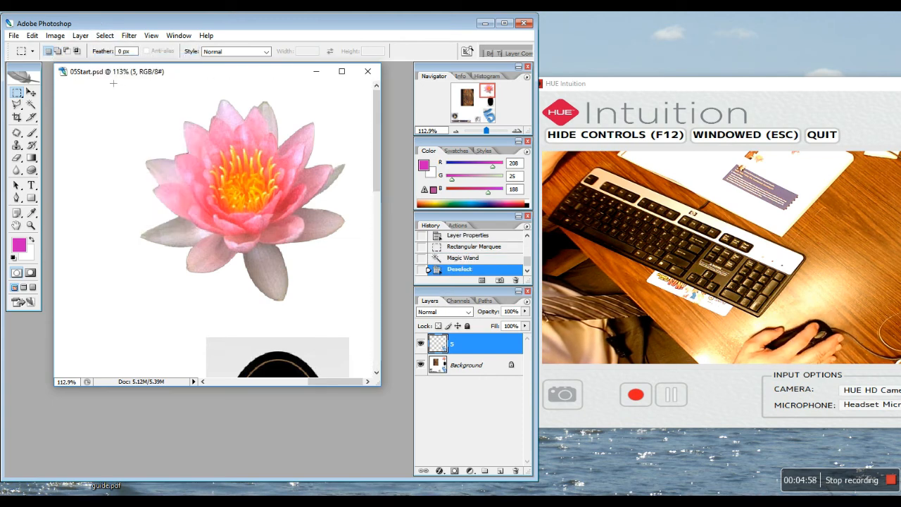
Marquee the water lily again and try subtracting the surrounding white area with the Magic Wand in subtract mode
left_click_drag(279, 251, 365, 321)
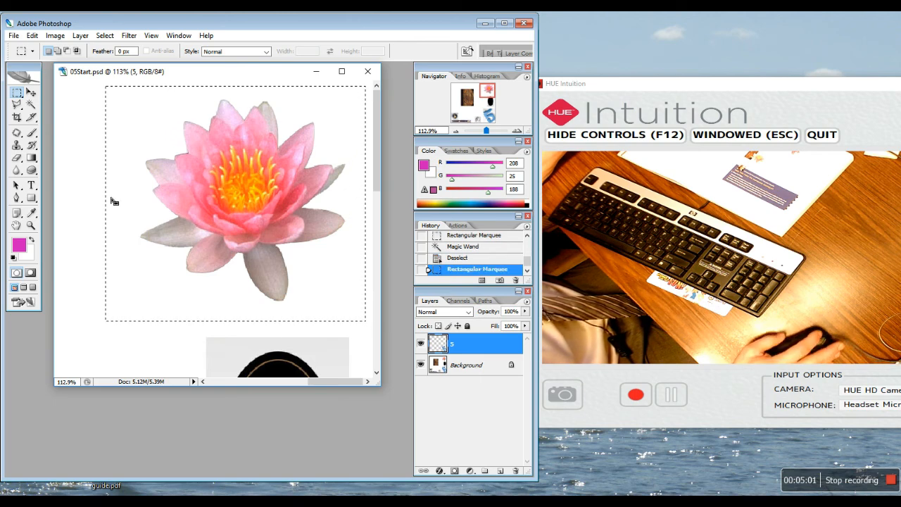
left_click(67, 51)
left_click(31, 104)
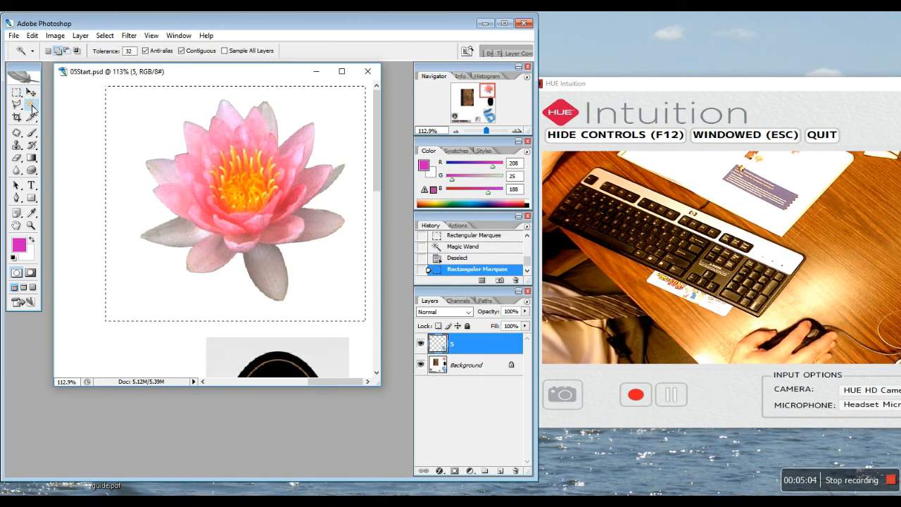
left_click(67, 51)
left_click(155, 114)
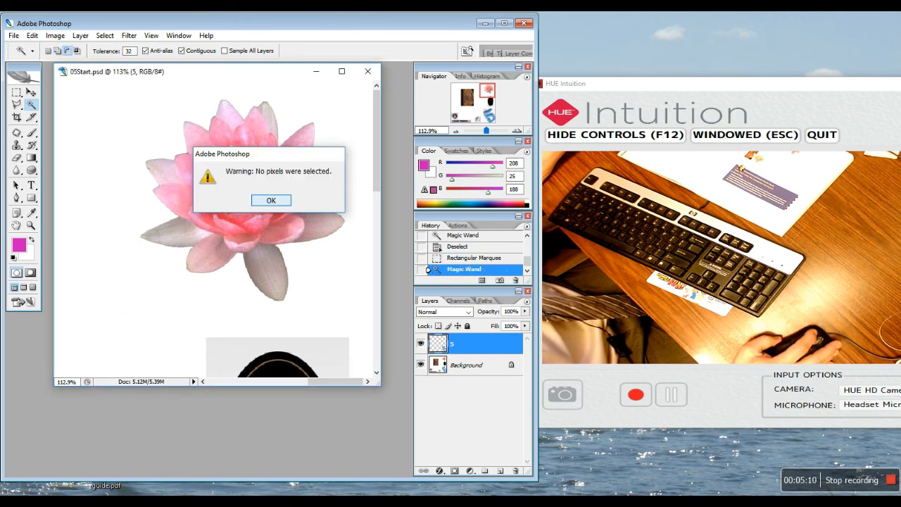
left_click(274, 199)
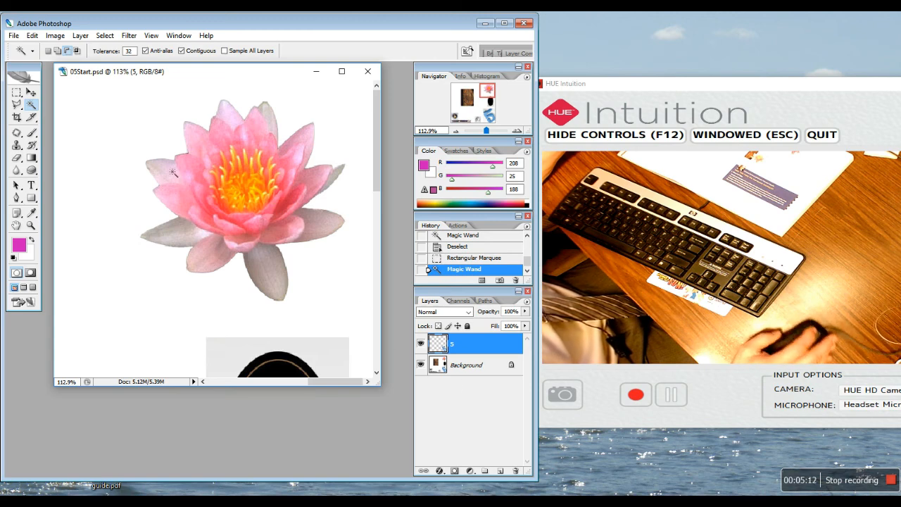
Redraw the rectangular marquee around the water lily and make the Background layer active
left_click(16, 92)
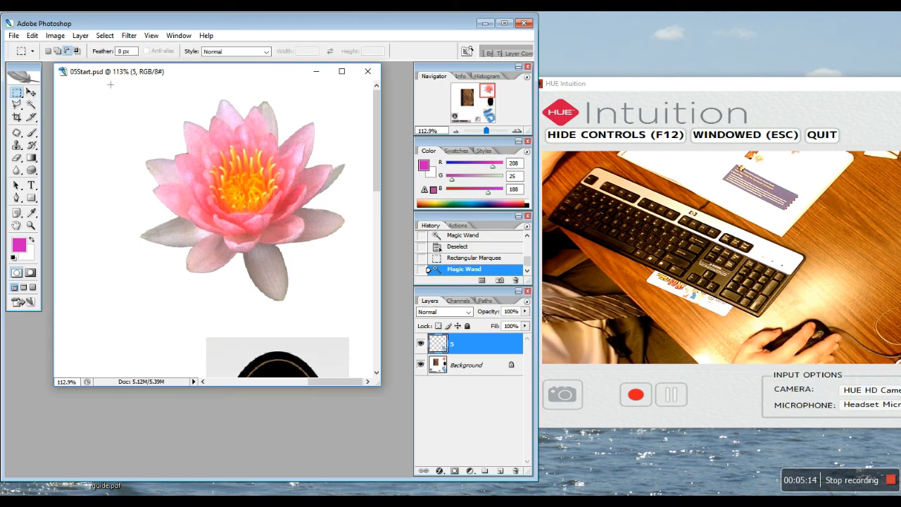
left_click_drag(348, 302, 364, 311)
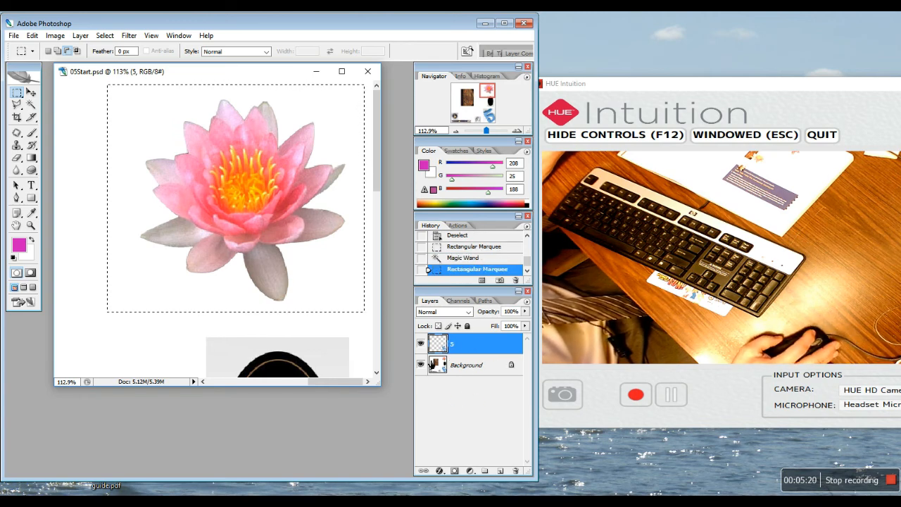
left_click(471, 366)
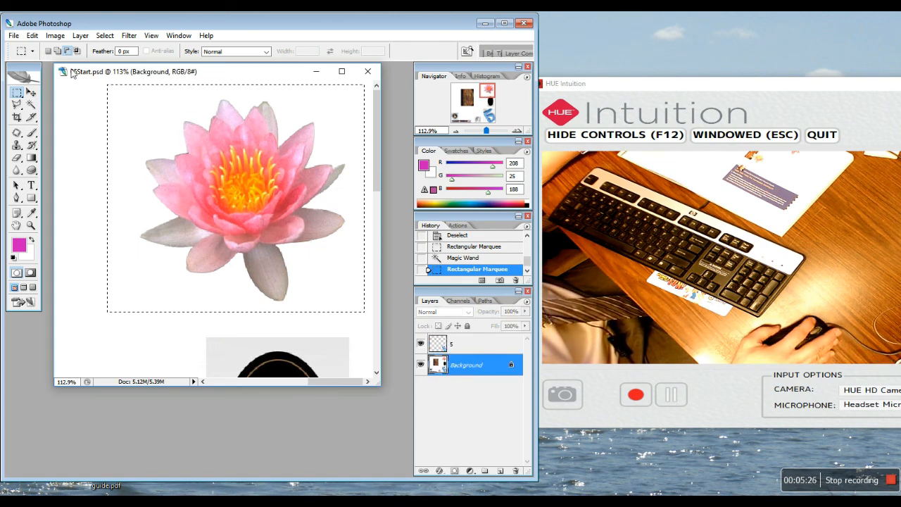
Subtract the white area around the water lily from the selection with the Magic Wand and copy the flower onto a new layer
left_click(31, 104)
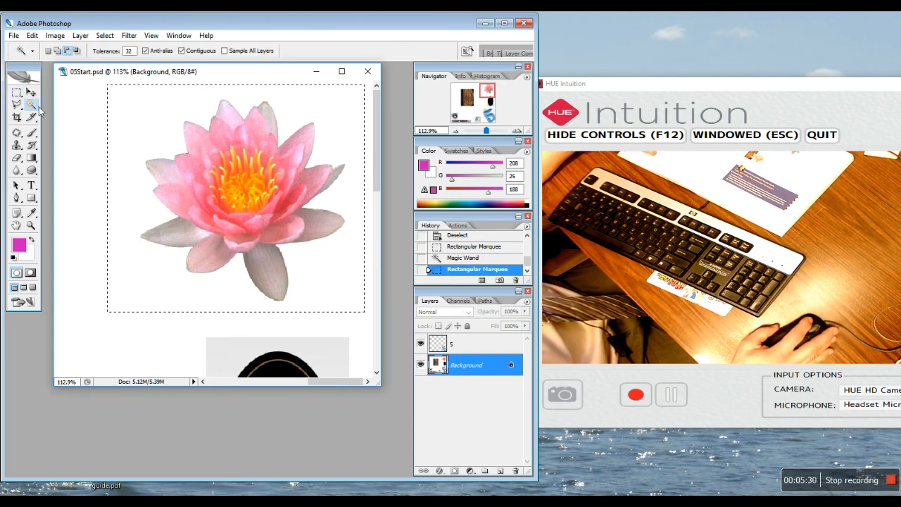
left_click(143, 119)
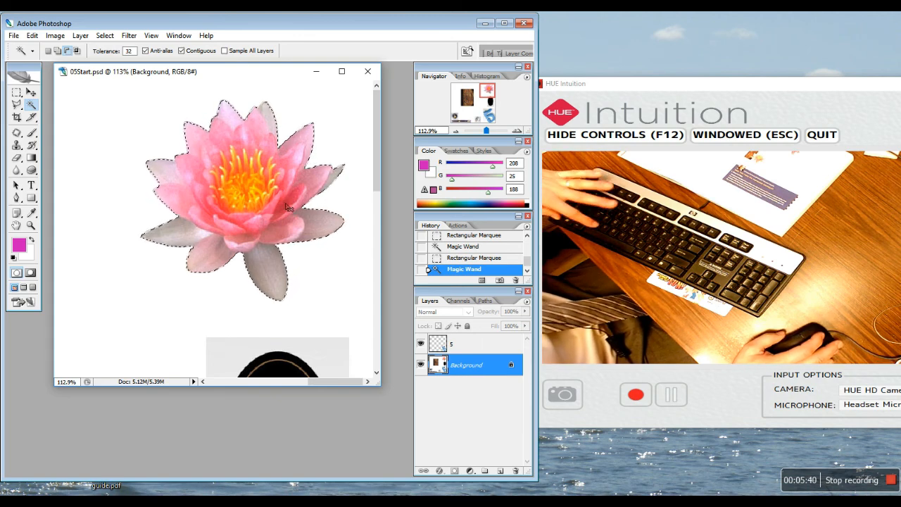
key("ctrl+v")
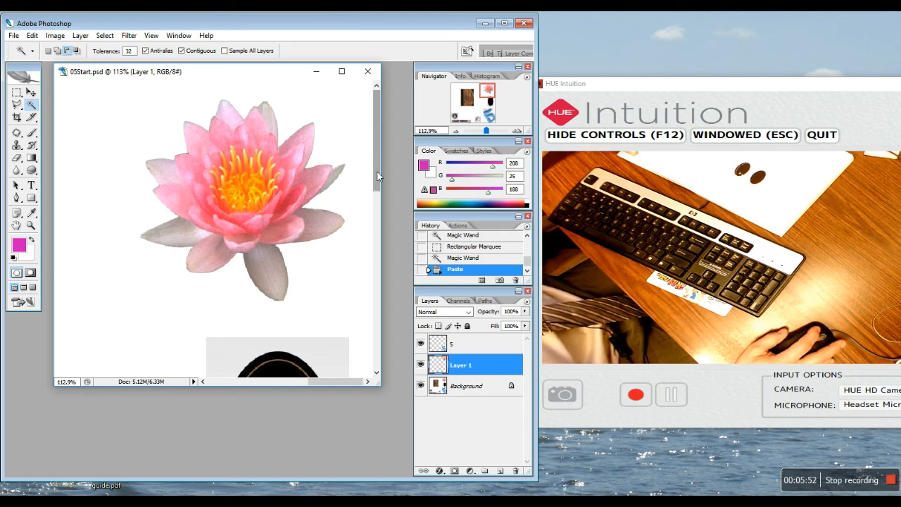
Select the black oval on the Background layer with the Elliptical Marquee and copy it onto a new layer
left_click_drag(377, 173, 382, 246)
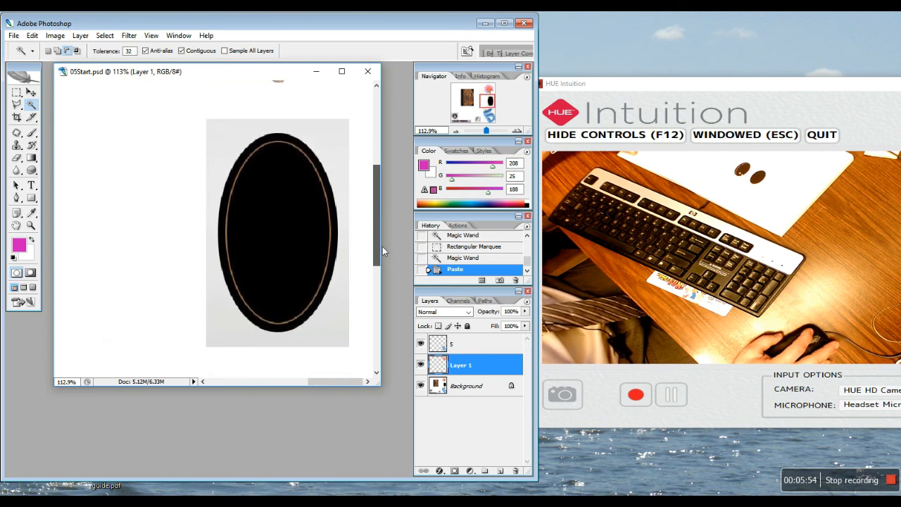
left_click(16, 93)
left_click_drag(17, 93, 65, 104)
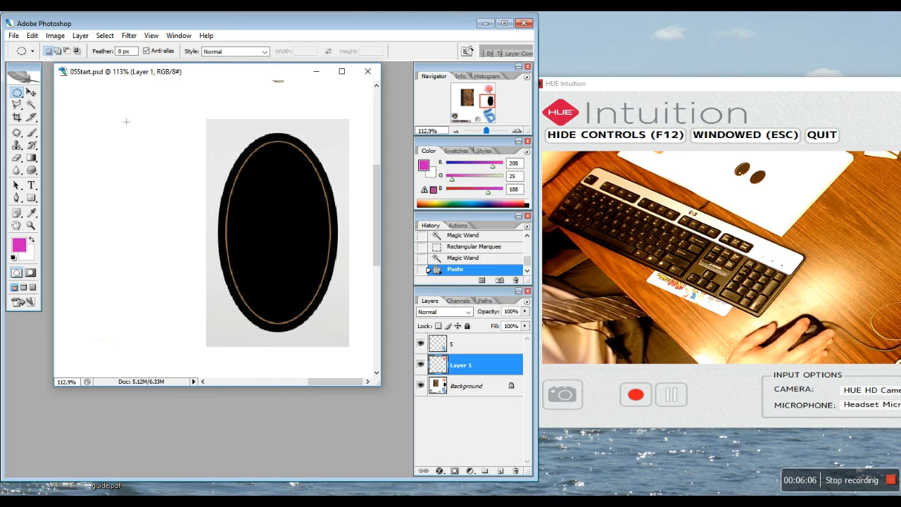
left_click(469, 389)
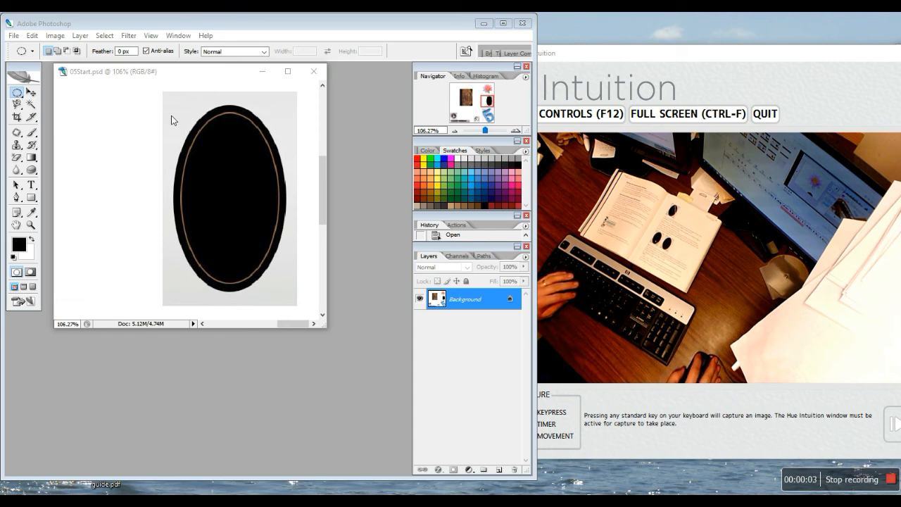
left_click(18, 97)
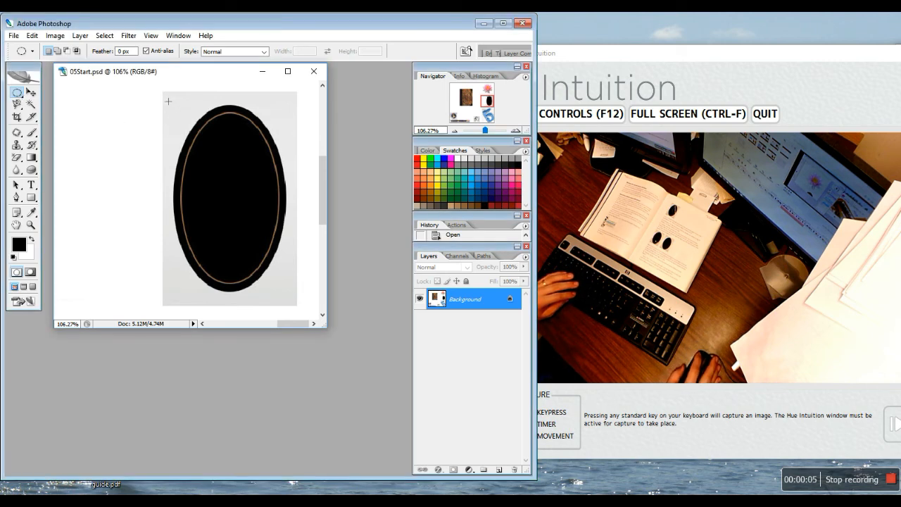
left_click_drag(168, 98, 278, 291)
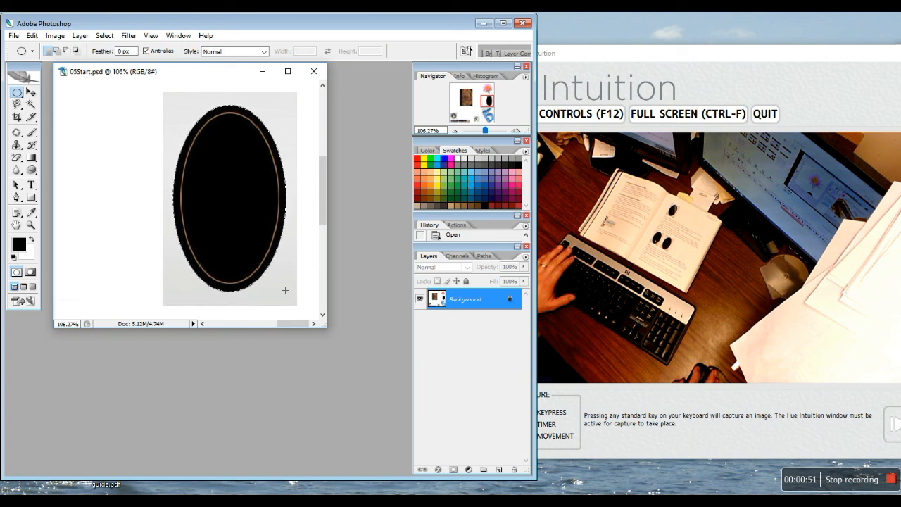
left_click_drag(285, 290, 285, 290)
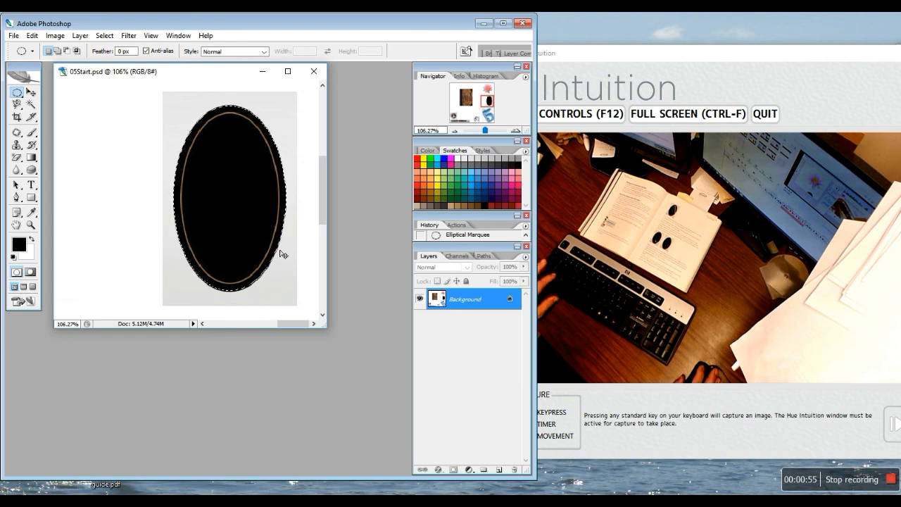
key("ctrl+c")
key("ctrl+v")
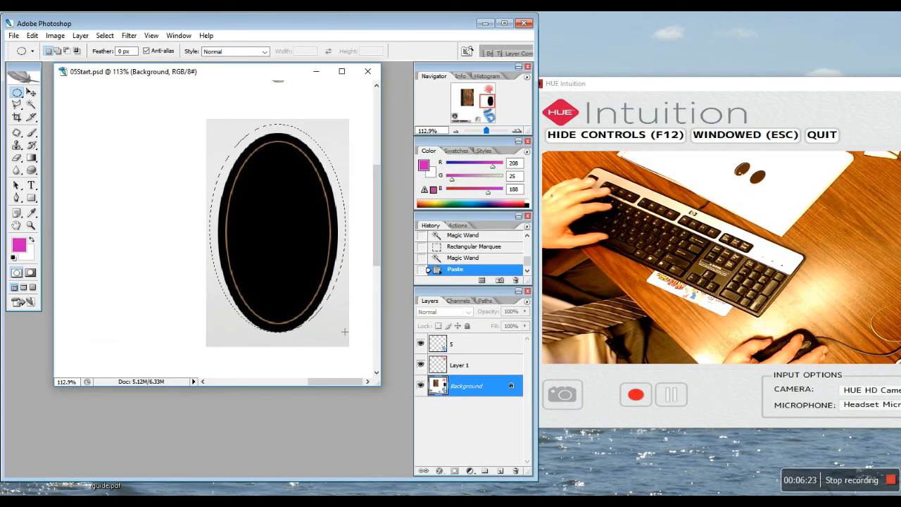
key("ctrl+v")
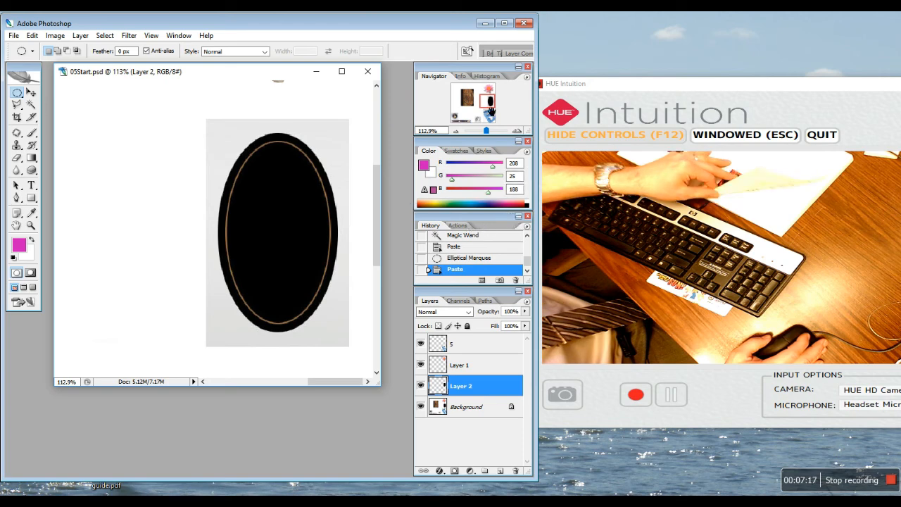
Select the globe with the Elliptical Marquee, make the Background layer active, and paste three copies of the globe onto new layers
left_click_drag(490, 111, 460, 130)
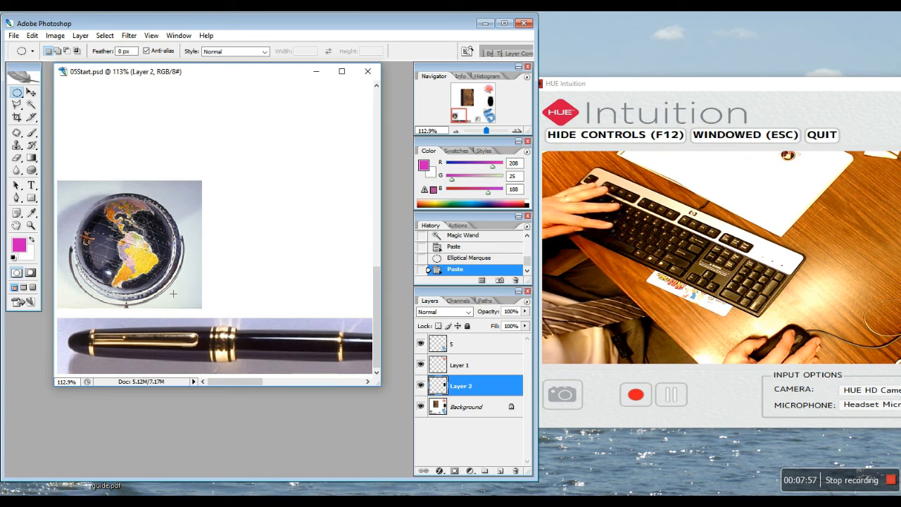
left_click_drag(174, 294, 173, 294)
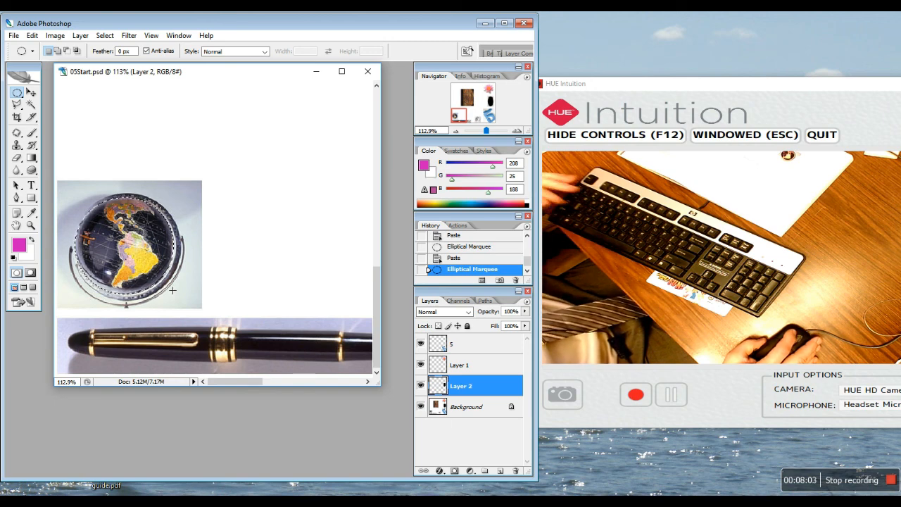
key("ctrl+c")
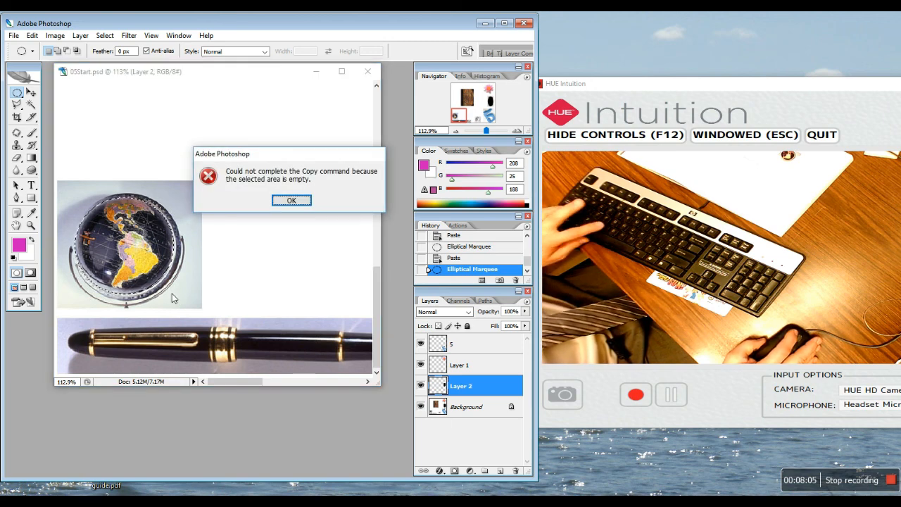
left_click(294, 202)
left_click(465, 410)
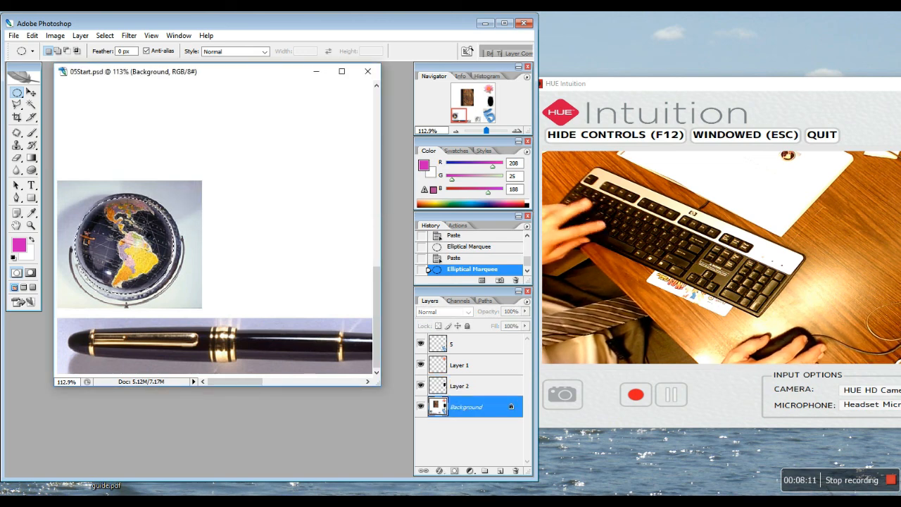
key("ctrl+v")
key("ctrl+v")
key("ctrl+v")
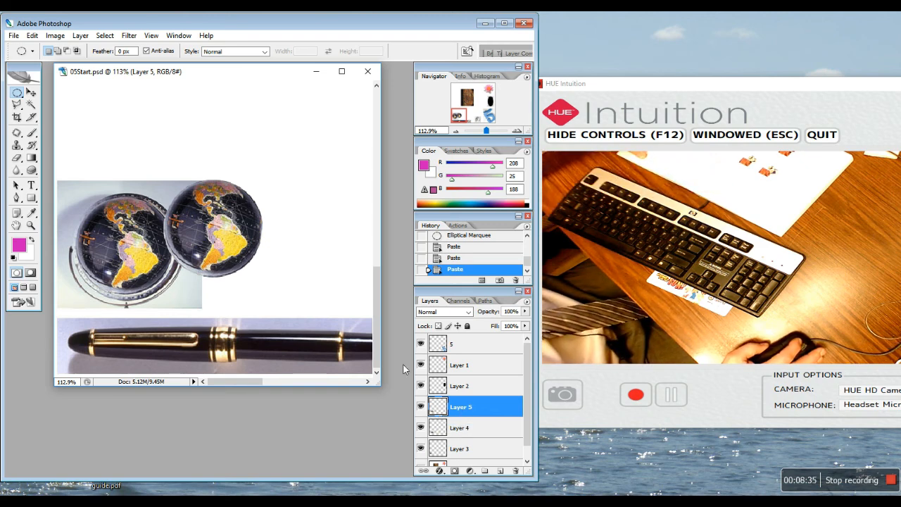
Invert the colours of the globe copy on Layer 5
left_click(56, 37)
mouse_move(76, 65)
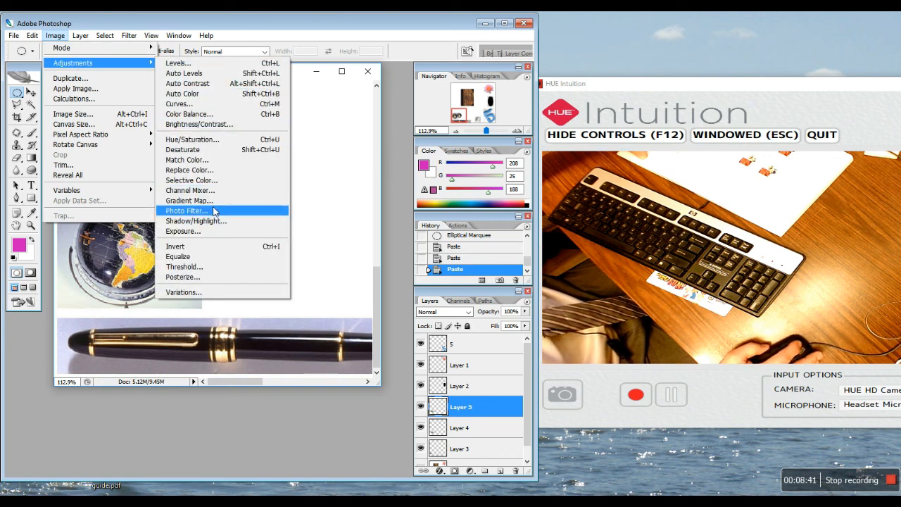
left_click(176, 247)
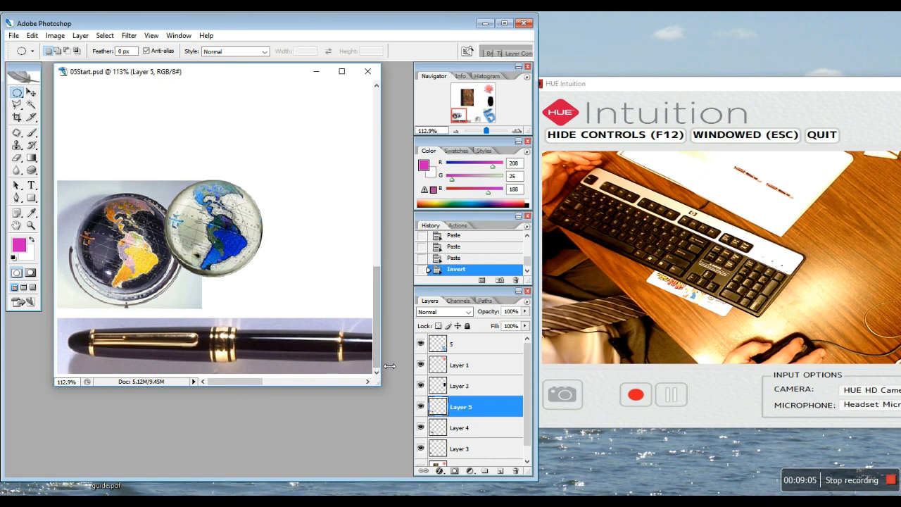
Trace the fountain pen's black body up to the nib with the Magnetic Lasso, adding the missed parts to the selection
left_click_drag(381, 363, 421, 370)
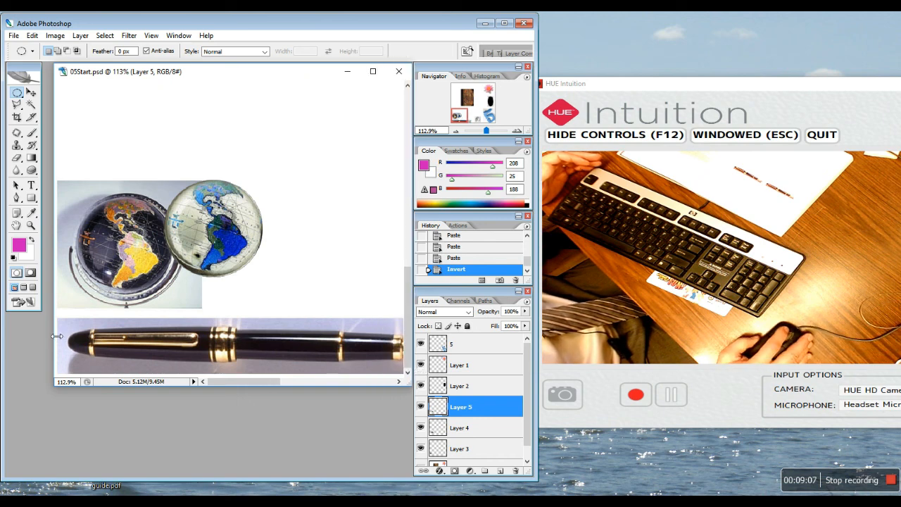
left_click_drag(57, 326, 5, 333)
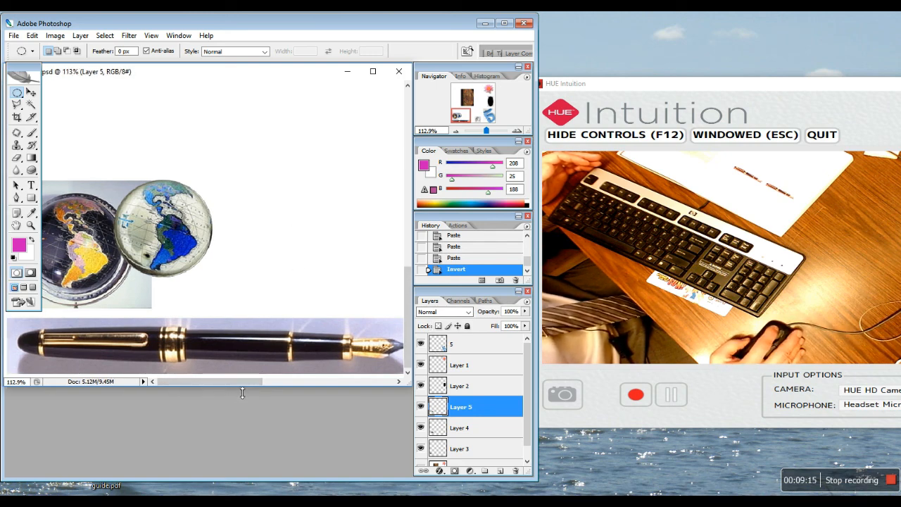
left_click_drag(242, 381, 245, 386)
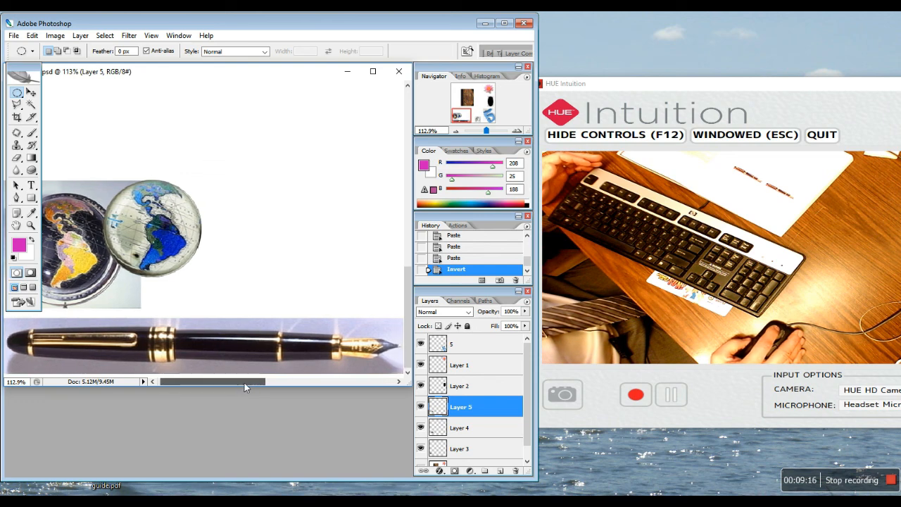
left_click(15, 105)
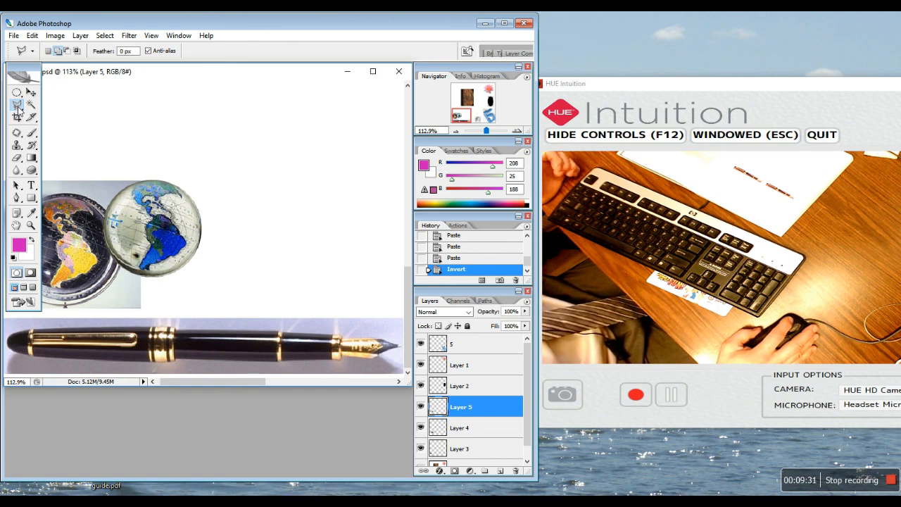
left_click(18, 105)
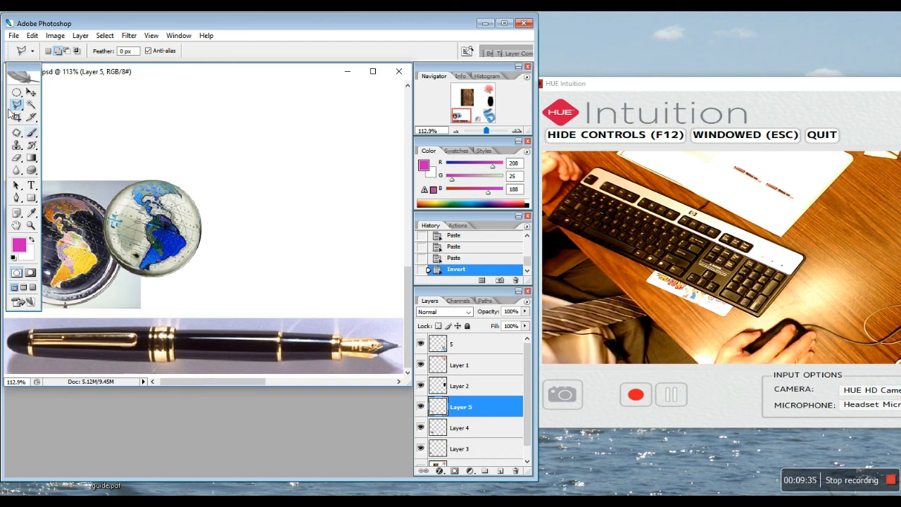
left_click(18, 105)
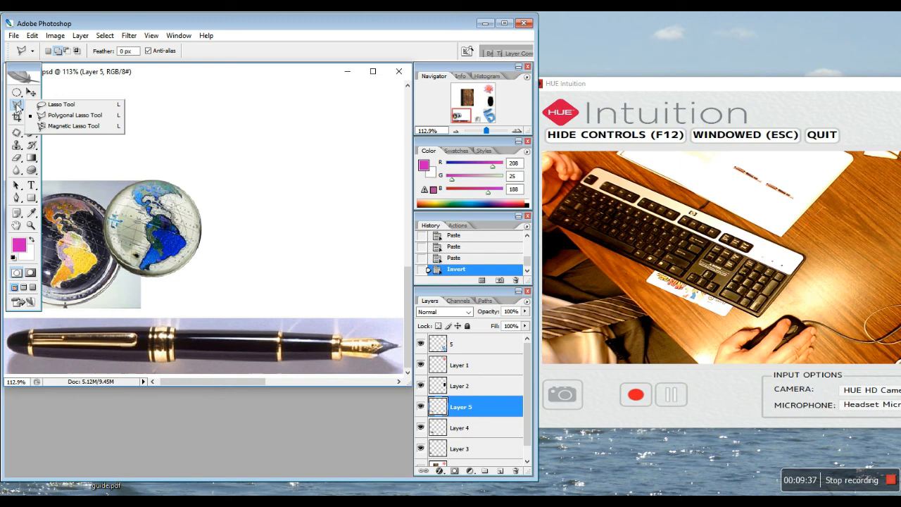
left_click(63, 127)
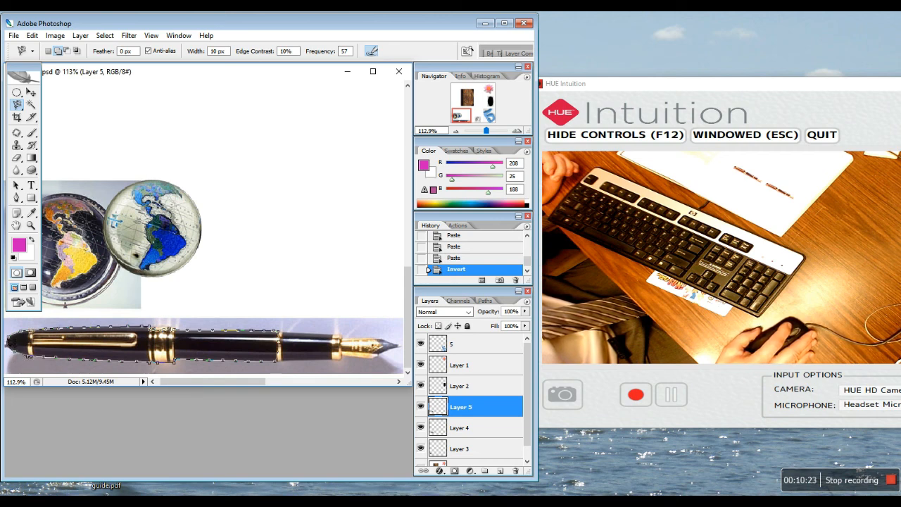
left_click(169, 331)
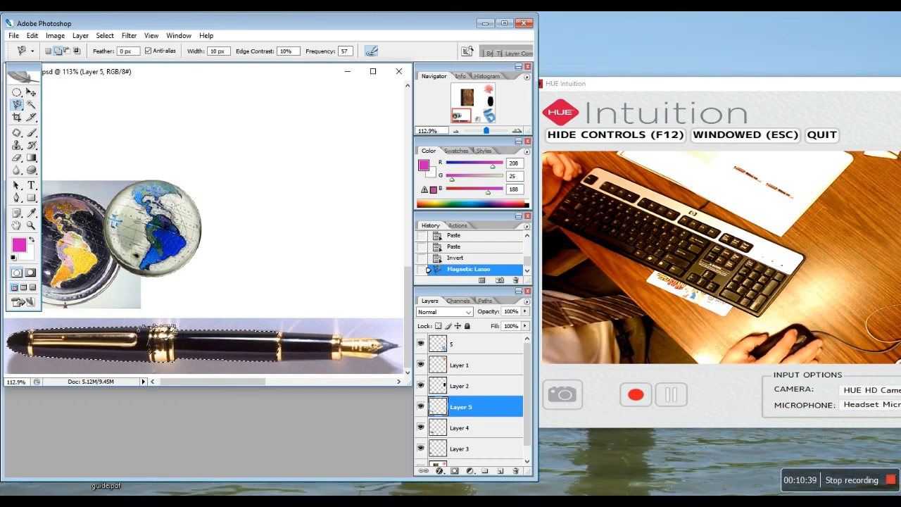
key("Return")
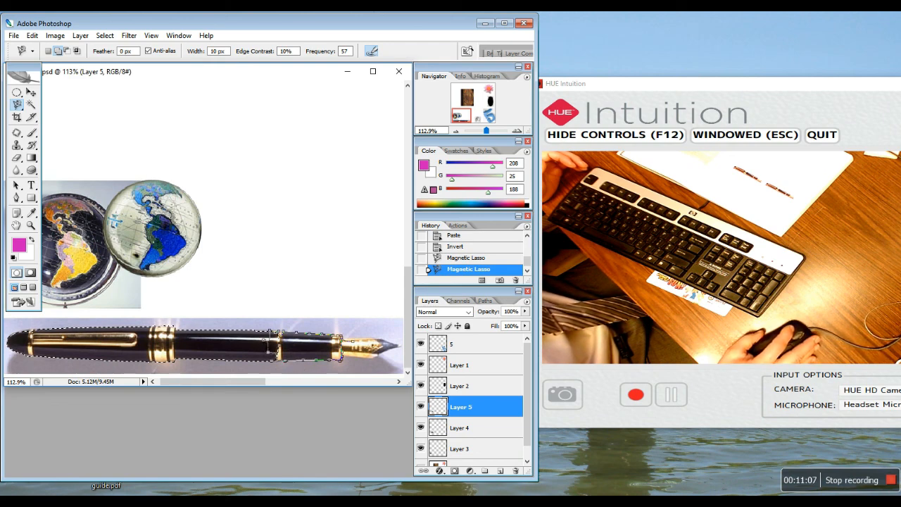
left_click(268, 341)
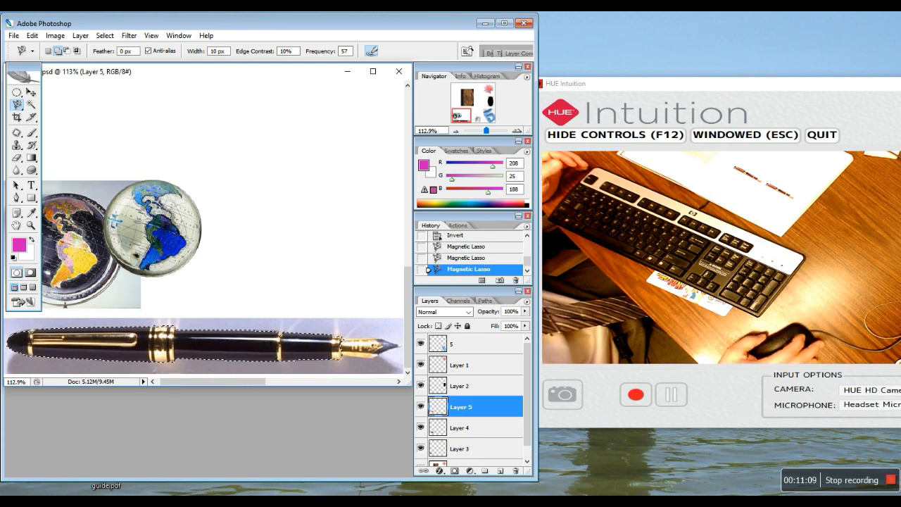
Add the pen's gold nib to the selection with the Polygonal Lasso
left_click_drag(17, 104, 49, 118)
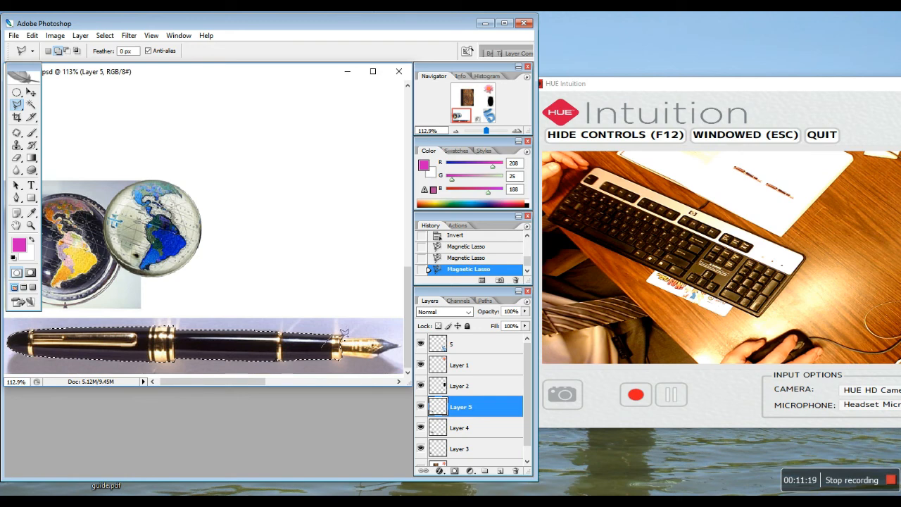
double_click(400, 342)
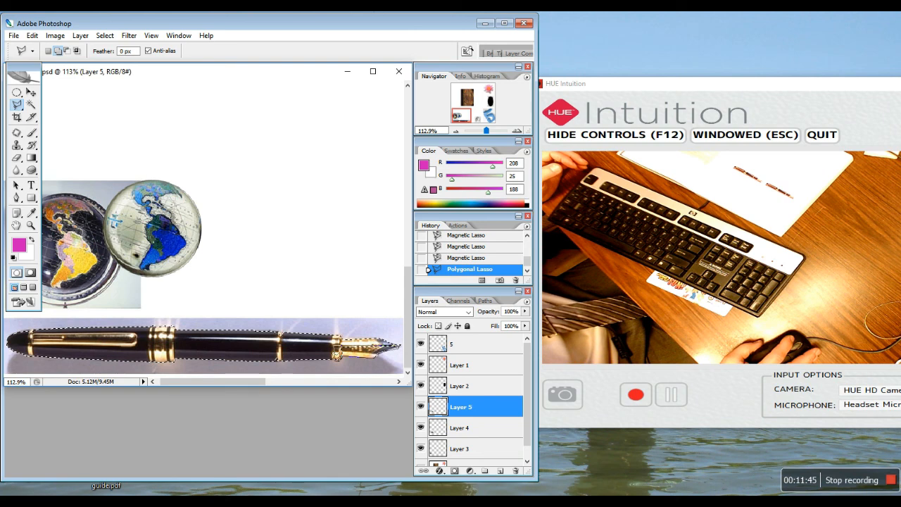
left_click(338, 359)
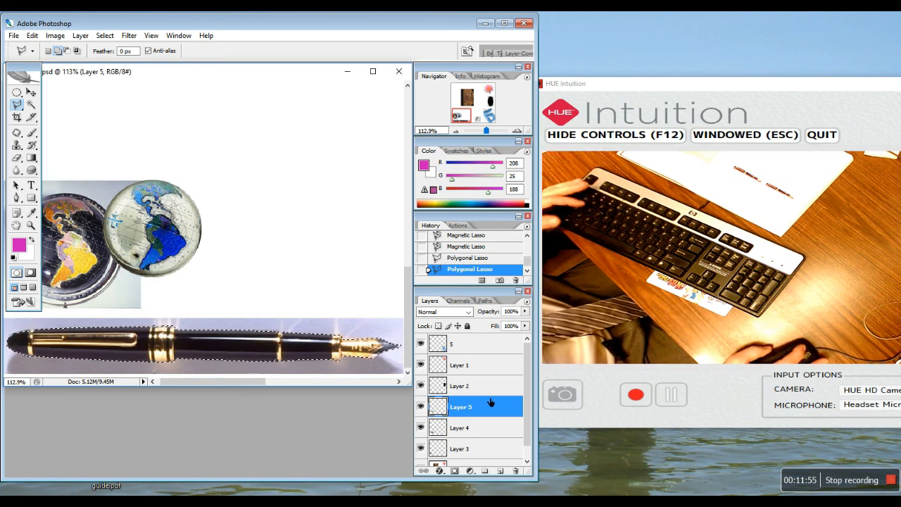
Make the Background layer active and copy the selected pen onto a new layer
left_click_drag(525, 394, 527, 412)
left_click(481, 458)
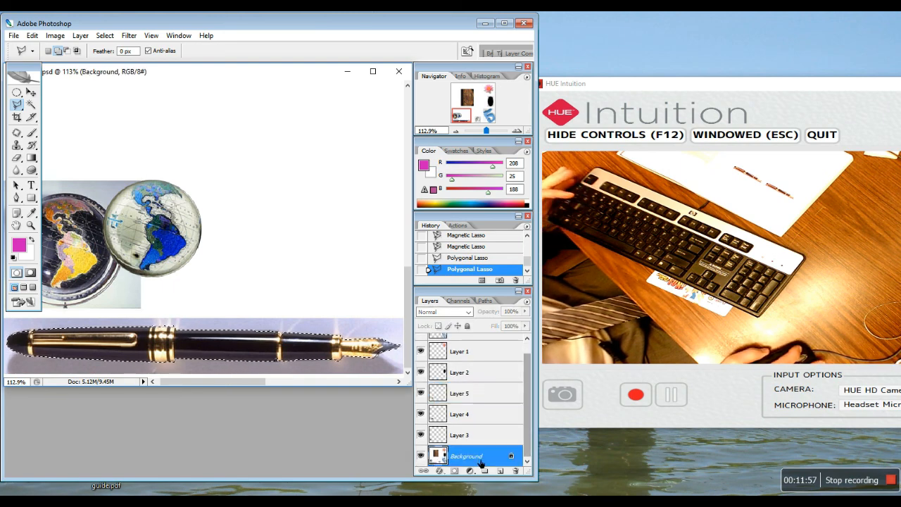
key("ctrl+v")
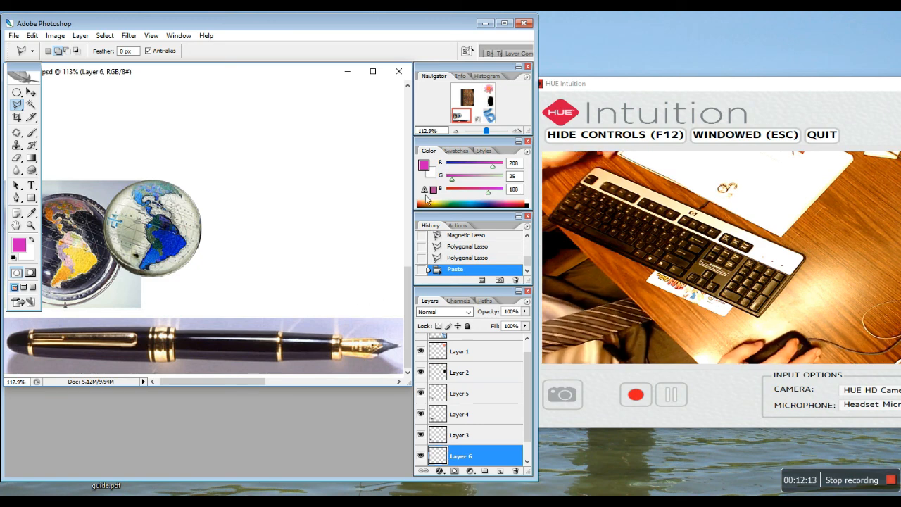
Move the copied pen up over the lower part of the book
left_click_drag(486, 132, 483, 131)
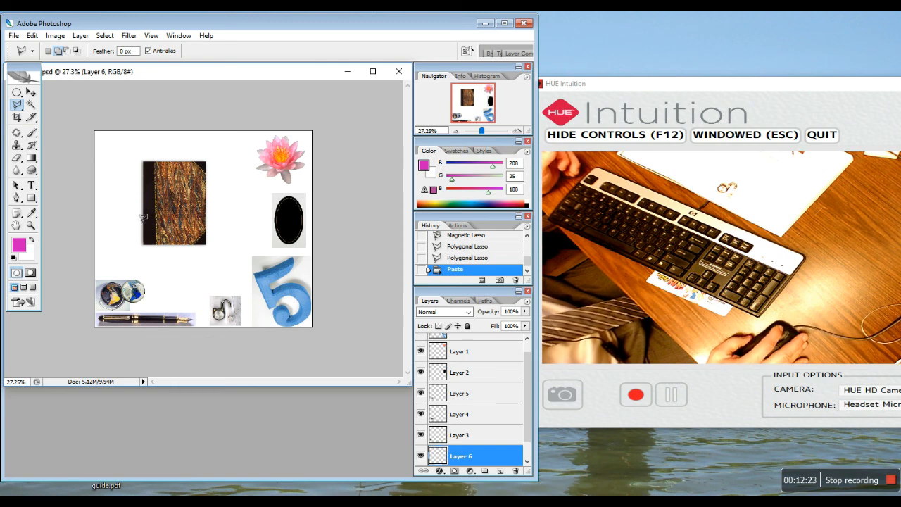
left_click(31, 92)
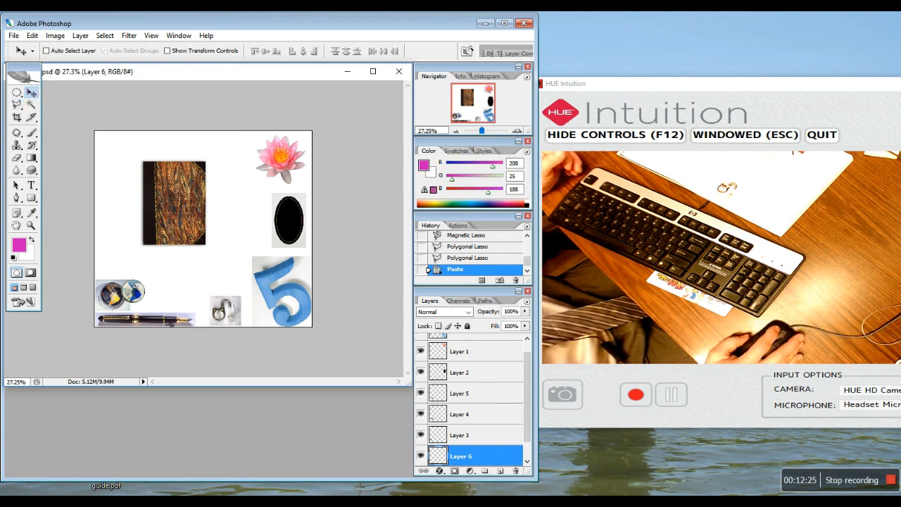
left_click_drag(171, 324, 172, 235)
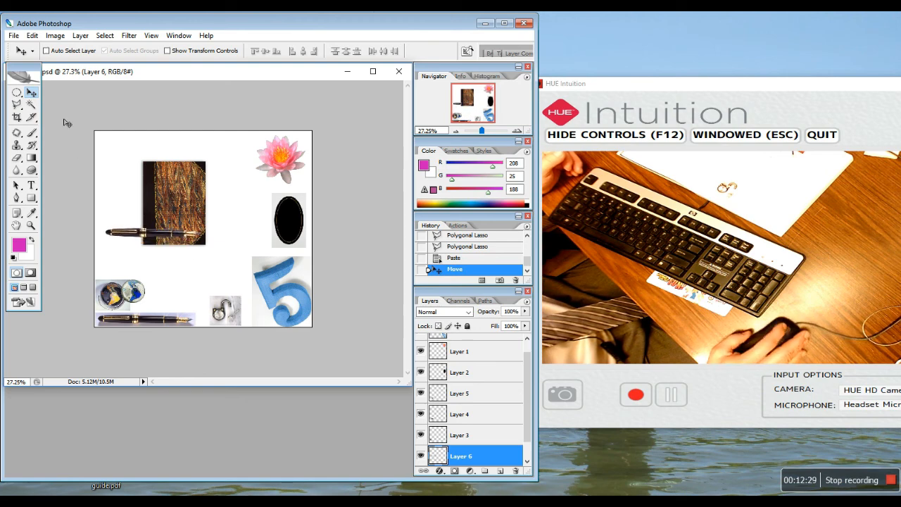
Rotate the copied pen about 57° clockwise so it lies diagonally across the book's lower-left edge
left_click(55, 36)
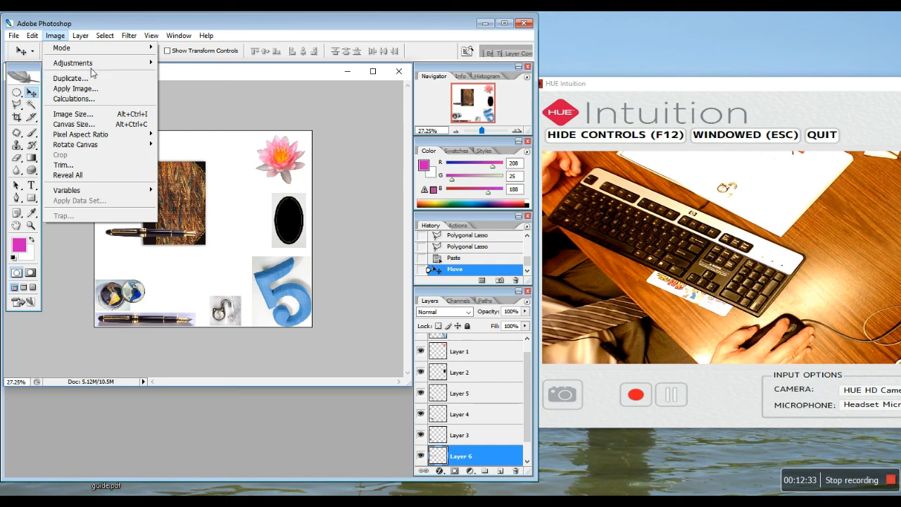
mouse_move(92, 67)
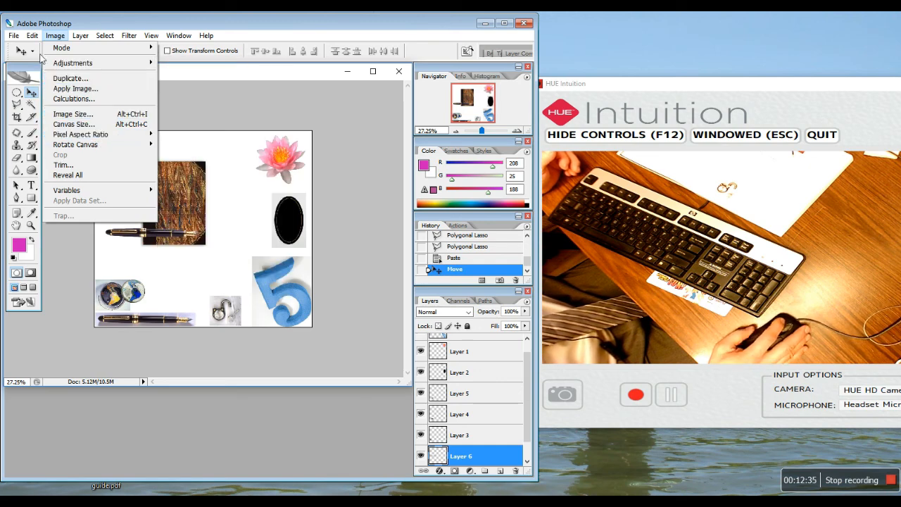
mouse_move(35, 37)
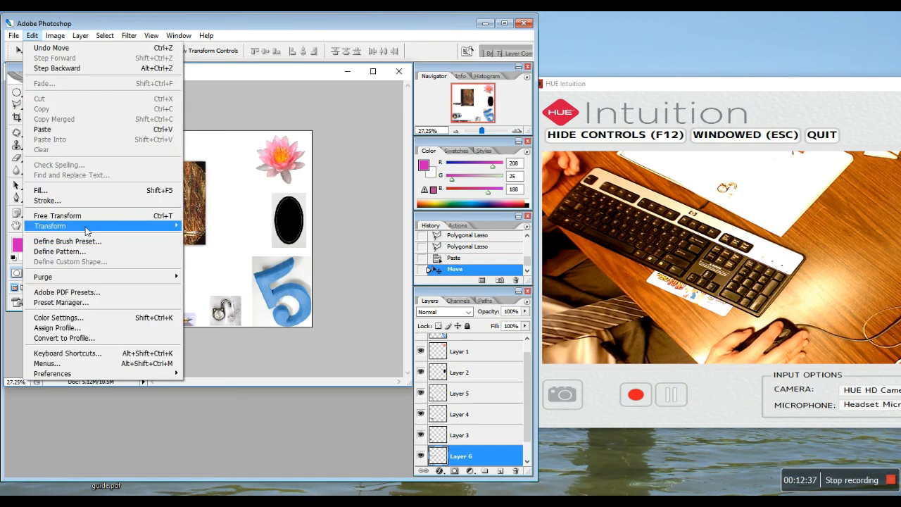
mouse_move(86, 230)
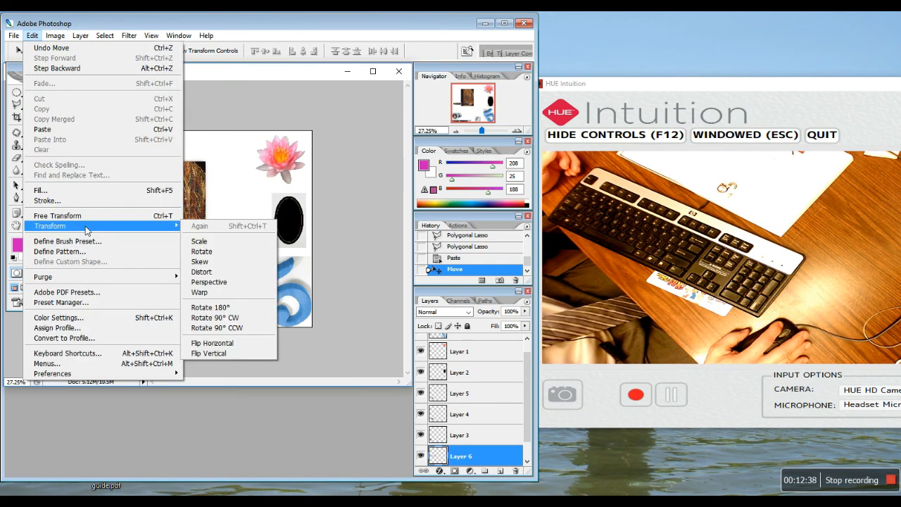
left_click(205, 252)
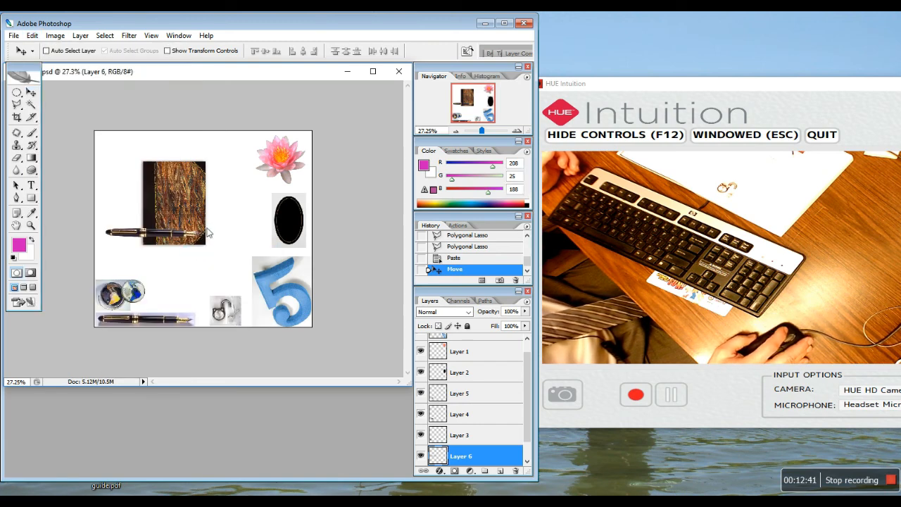
left_click_drag(209, 230, 200, 286)
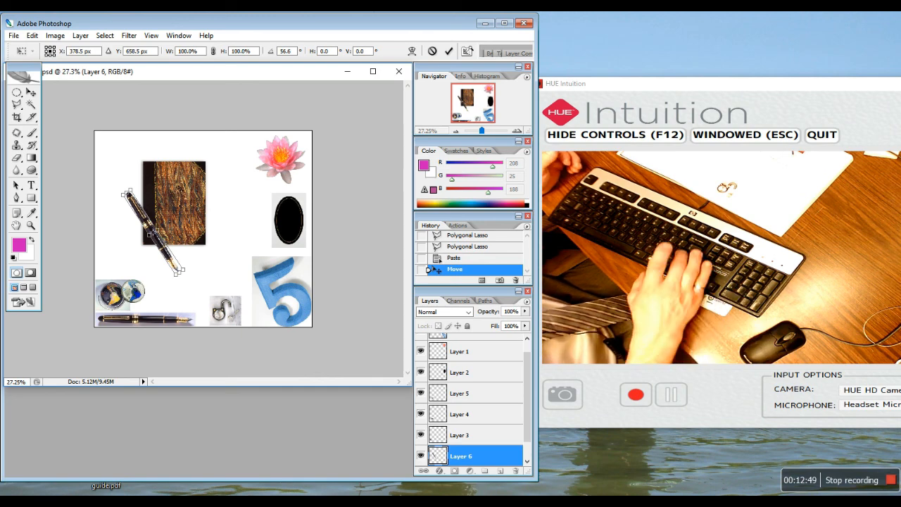
key("Return")
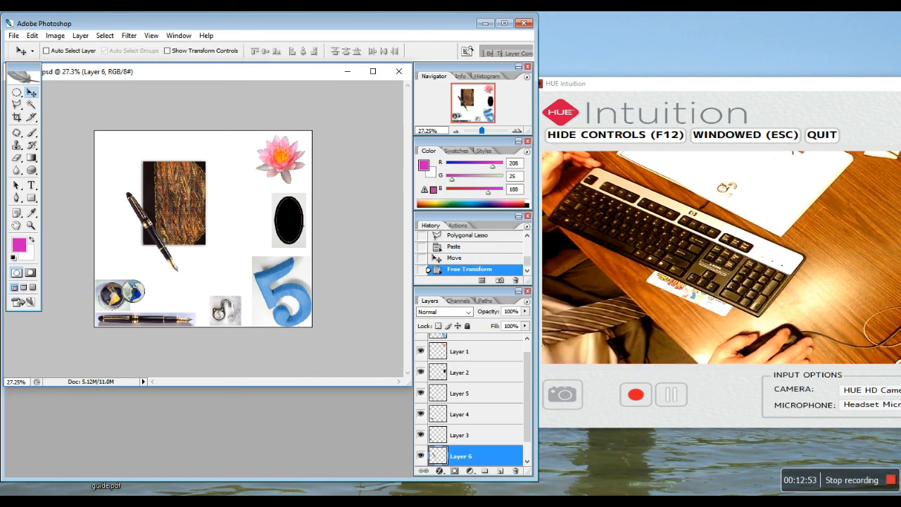
Move the Layer 2 black oval onto the middle of the book and the Layer 1 flower onto its lower-right corner
left_click(456, 371)
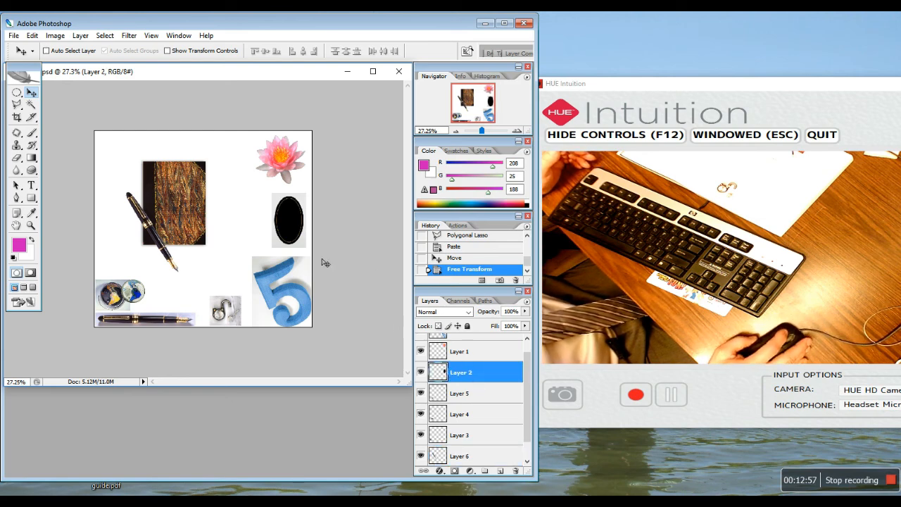
left_click_drag(289, 220, 180, 202)
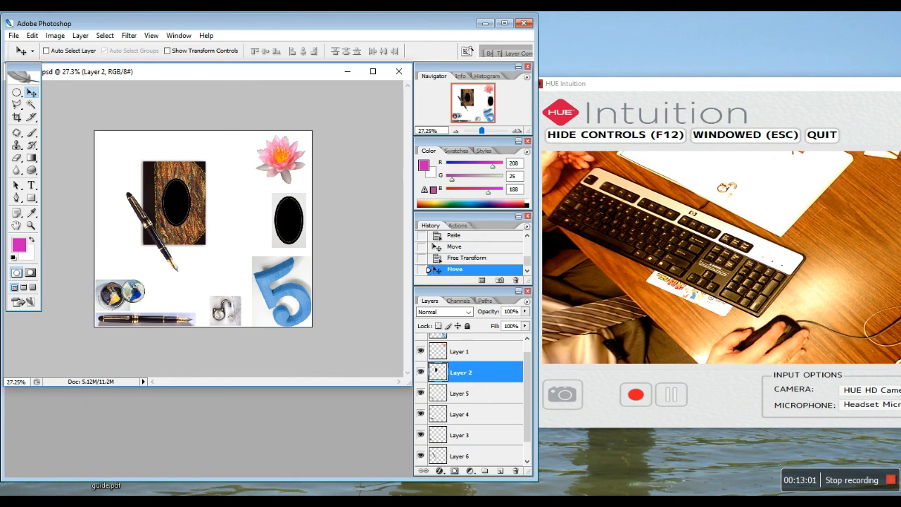
left_click(453, 354)
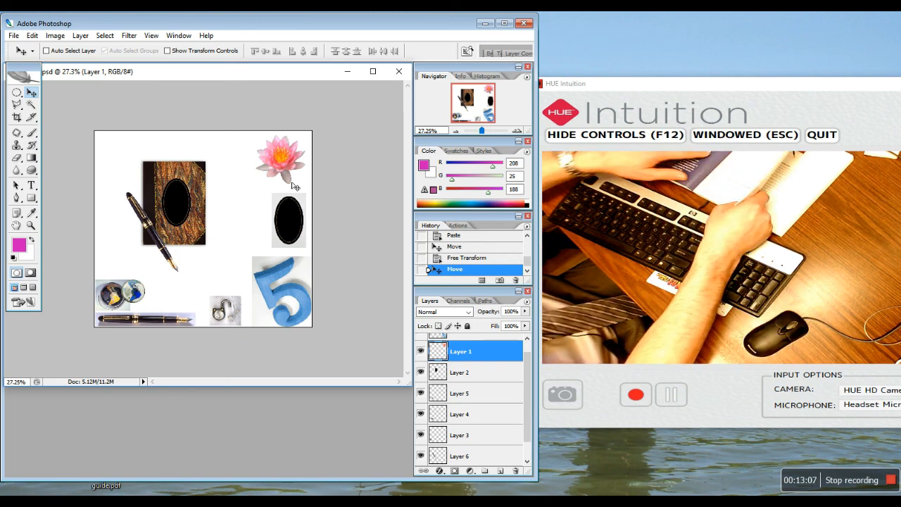
left_click_drag(295, 187, 226, 260)
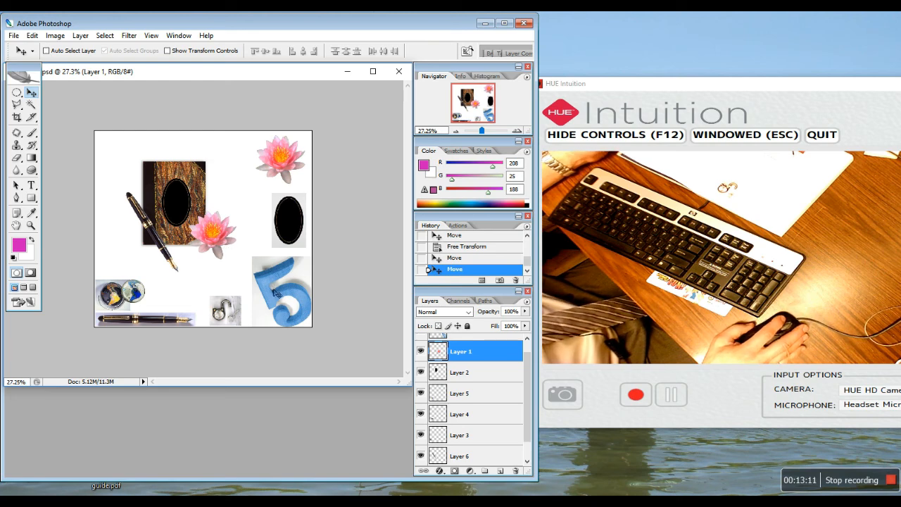
Move the copied blue 5 over the book's upper-left corner and scale it proportionally to about 82%
left_click(462, 338)
left_click_drag(295, 295, 160, 171)
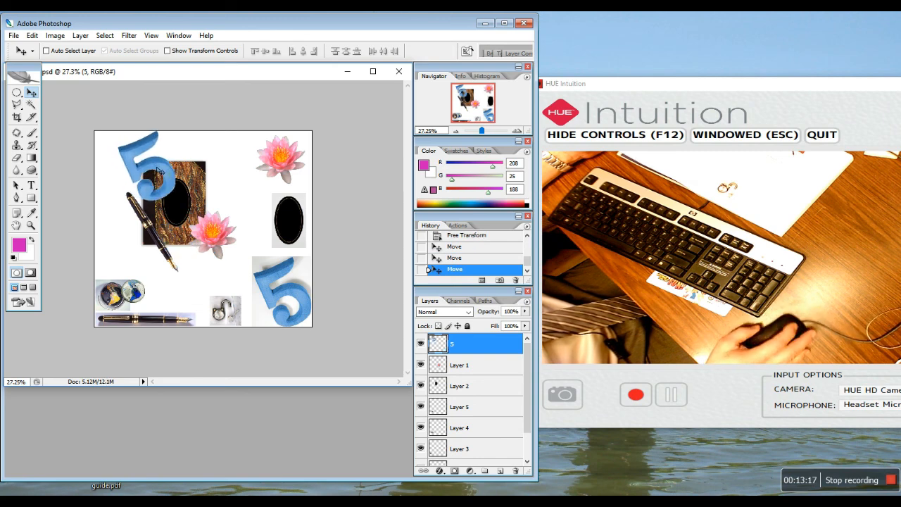
left_click(55, 35)
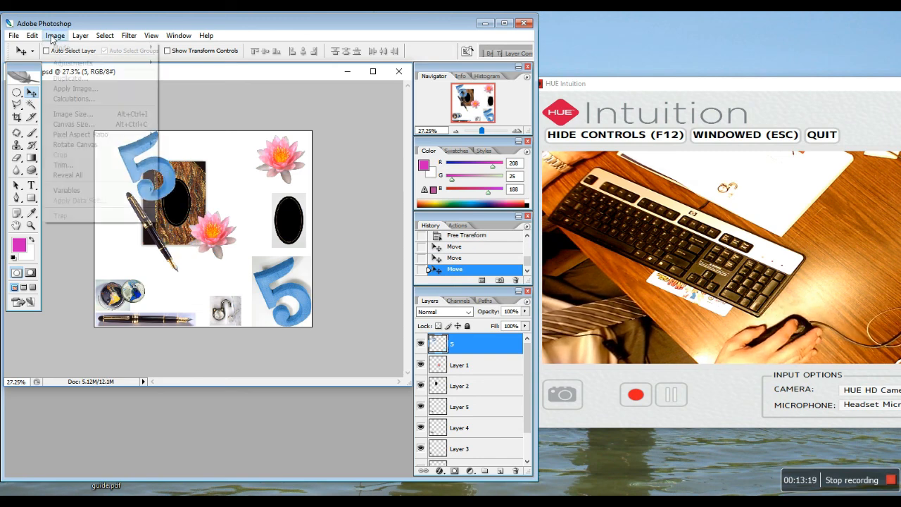
mouse_move(32, 35)
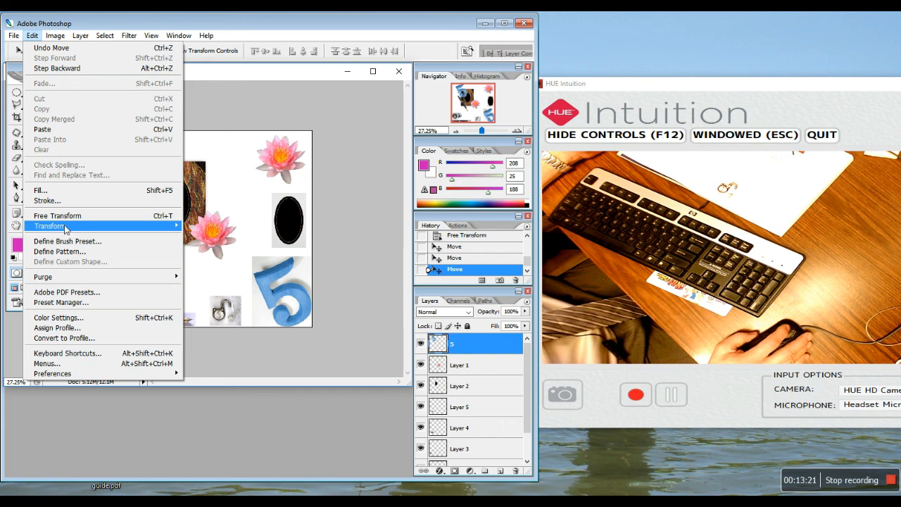
mouse_move(62, 228)
left_click(219, 239)
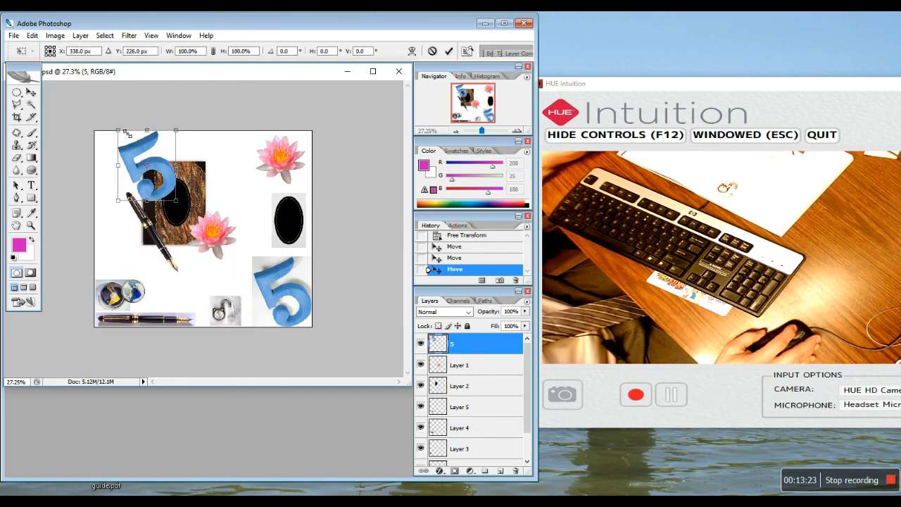
left_click_drag(118, 131, 132, 147)
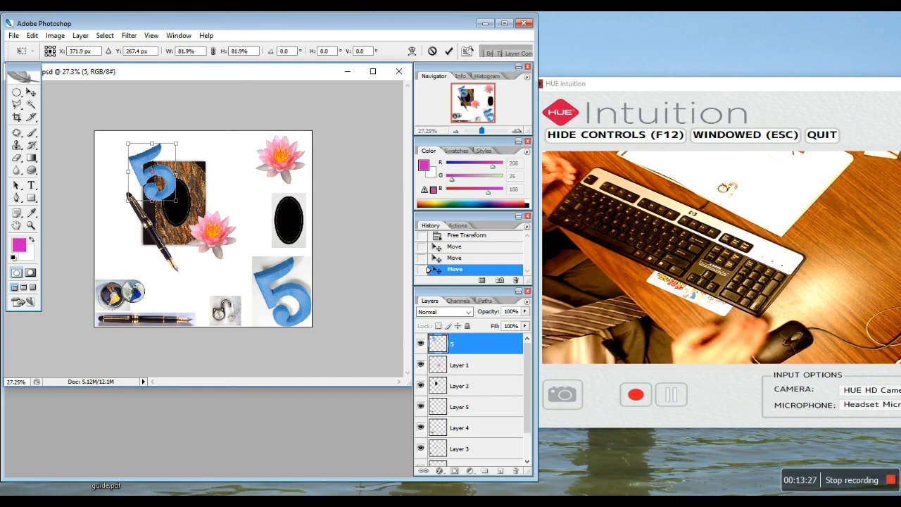
key("Return")
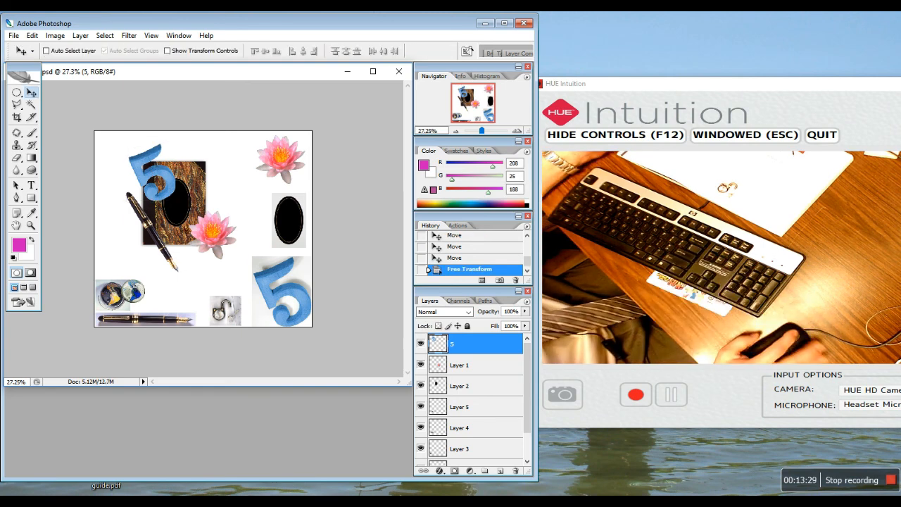
Move the round globe copies on Layer 5, Layer 4 and Layer 3 into a diagonal chain beside the book's upper-right corner
left_click(446, 407)
left_click_drag(140, 298, 216, 161)
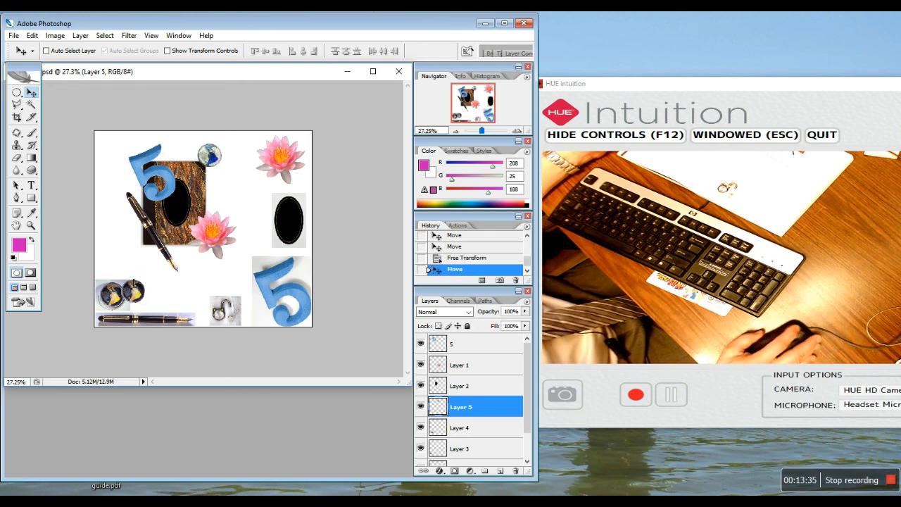
left_click(444, 430)
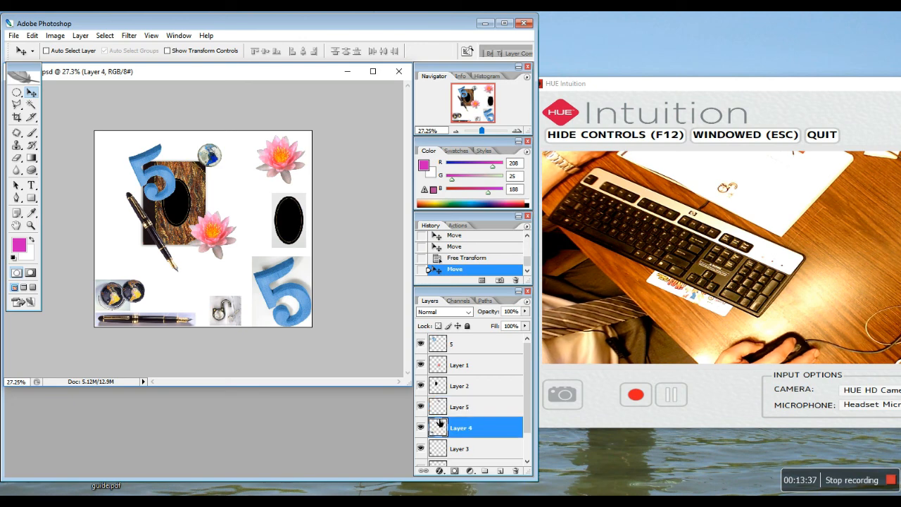
left_click_drag(134, 303, 221, 171)
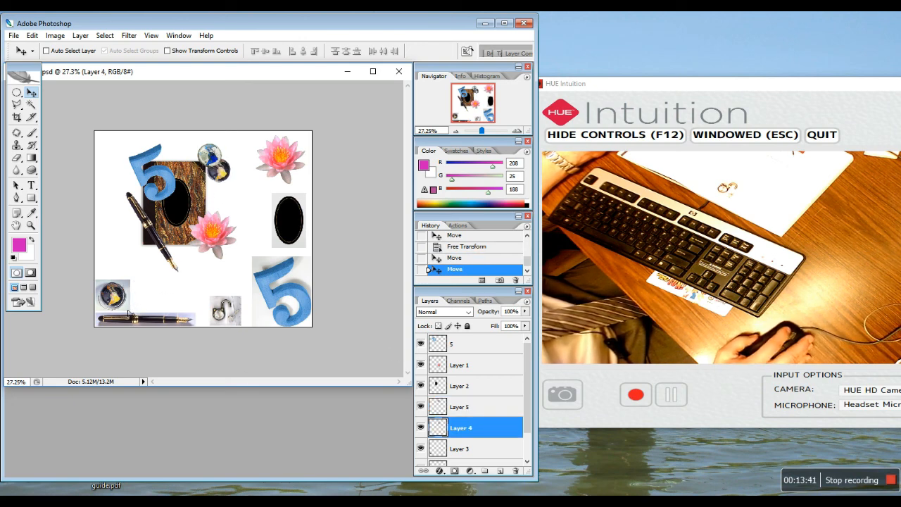
left_click(460, 451)
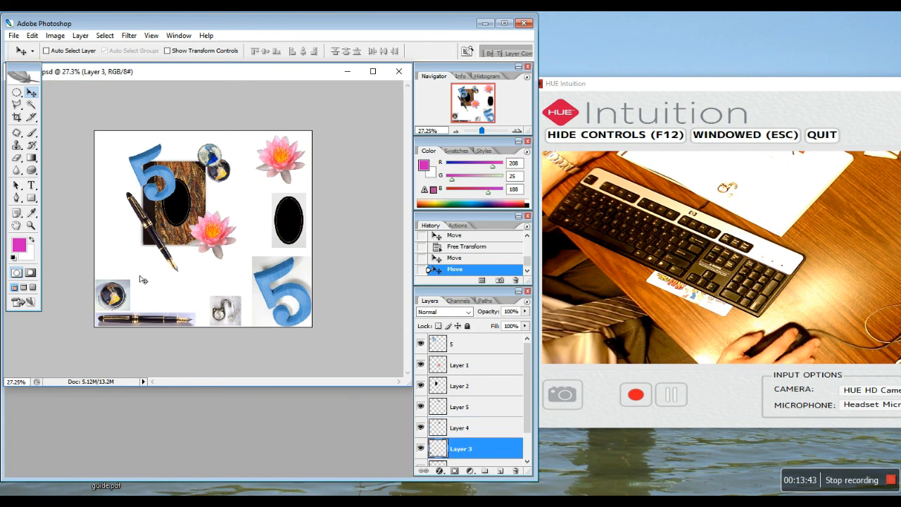
left_click_drag(148, 271, 235, 190)
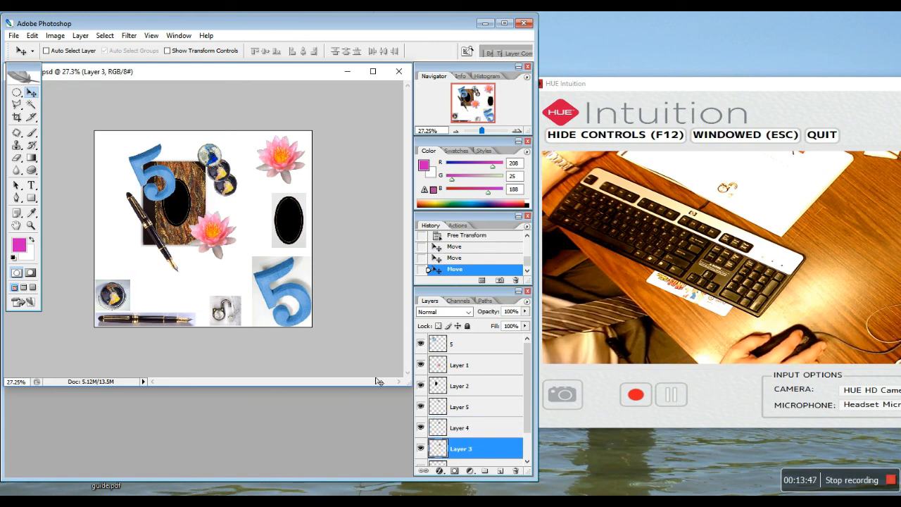
Move the Layer 4 globe to the left of the Layer 5 globe and raise Layer 4 above Layer 5 in the stacking order
left_click(442, 427)
left_click_drag(232, 174, 208, 164)
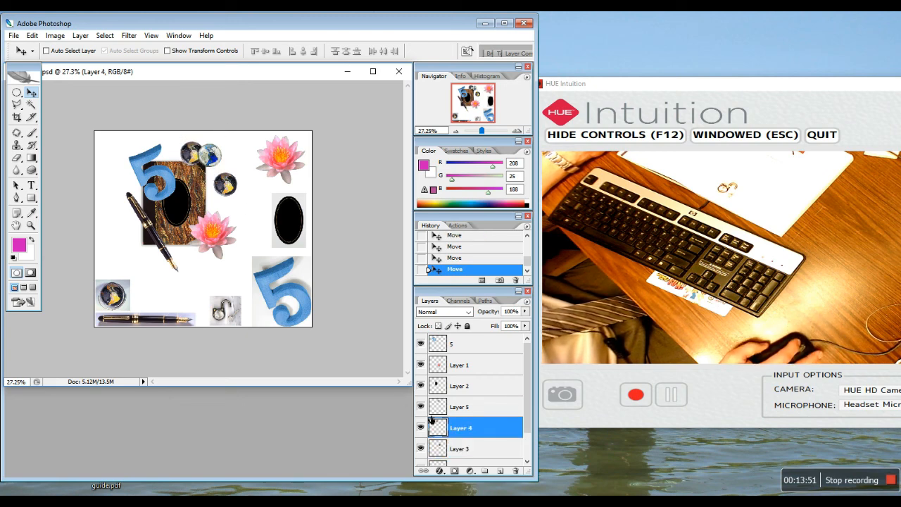
left_click_drag(453, 433, 456, 403)
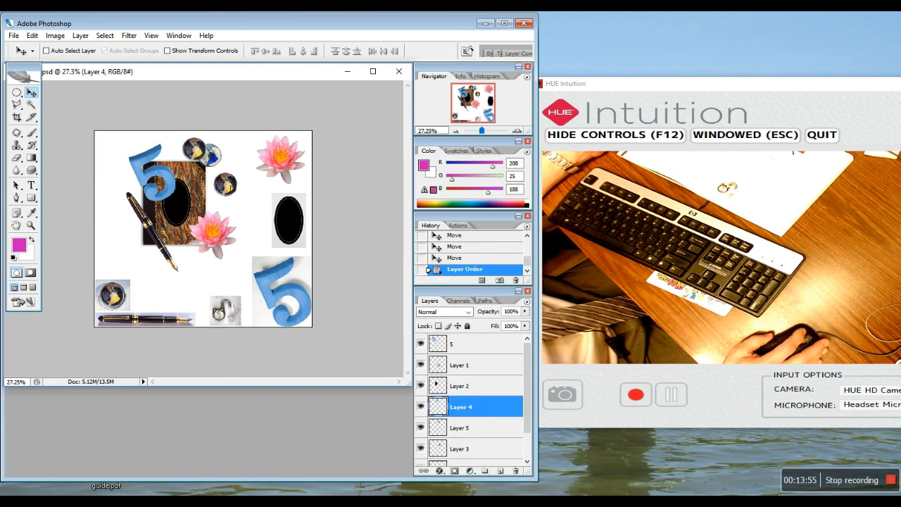
left_click_drag(225, 185, 226, 185)
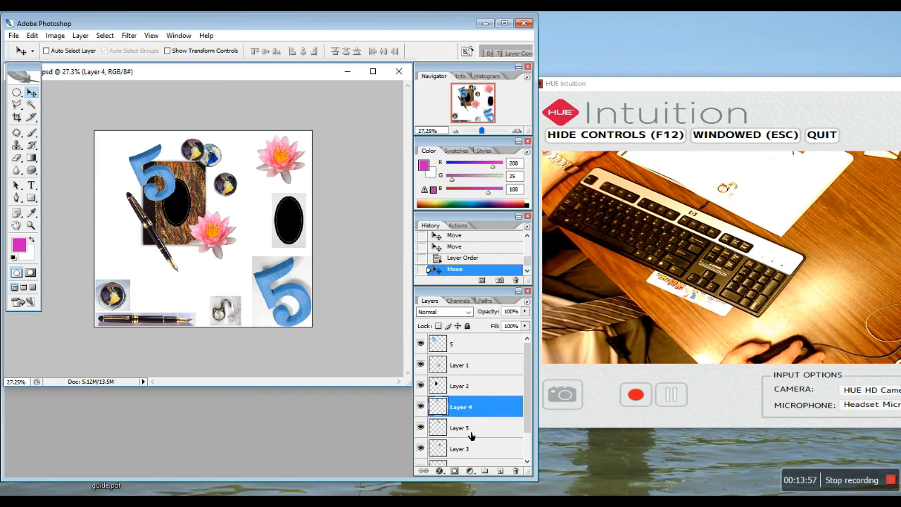
Scale the blue globe on Layer 5 proportionally to about 111%
left_click(472, 436)
left_click(33, 36)
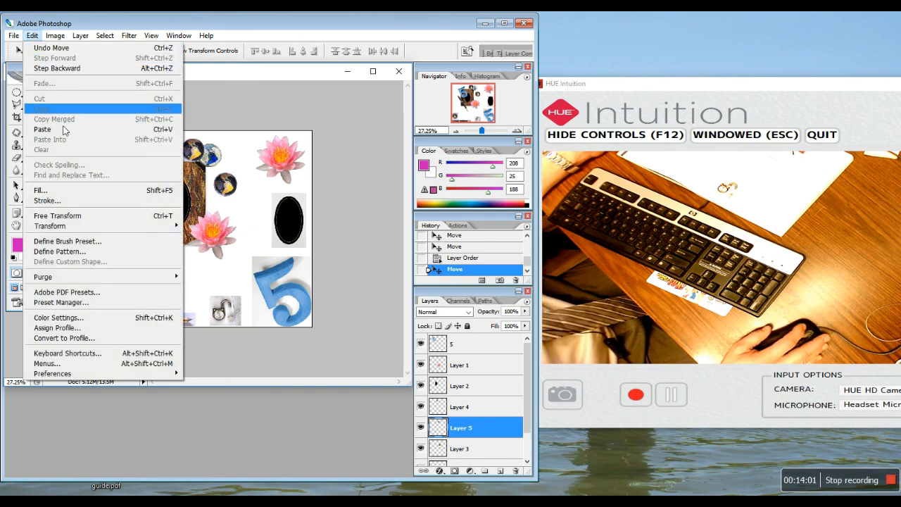
mouse_move(79, 226)
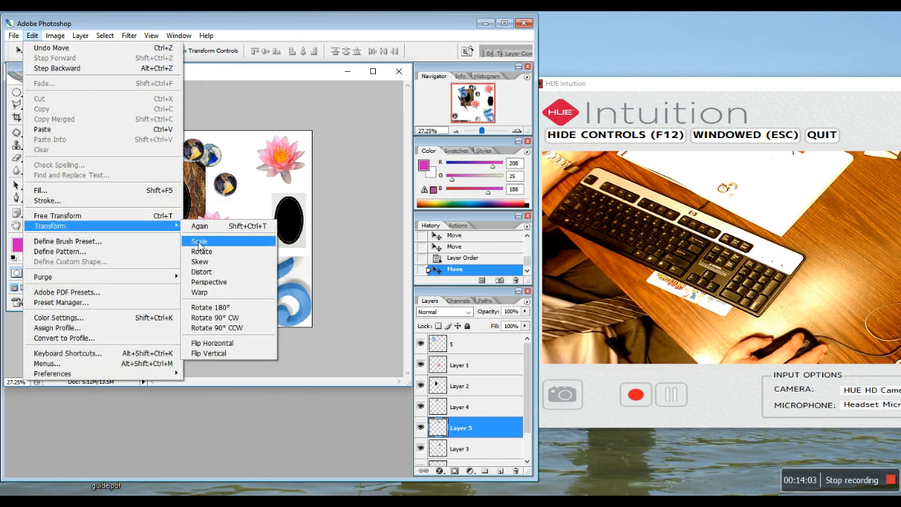
left_click(199, 242)
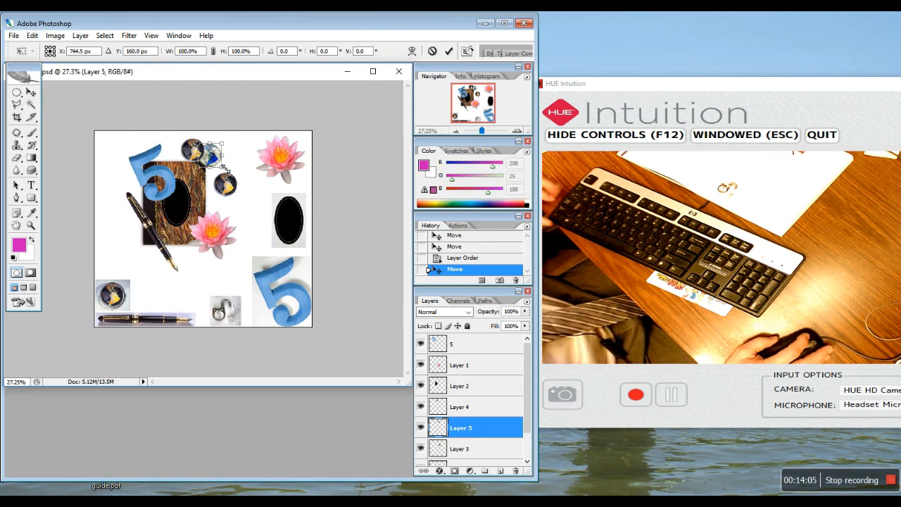
left_click_drag(224, 168, 227, 173)
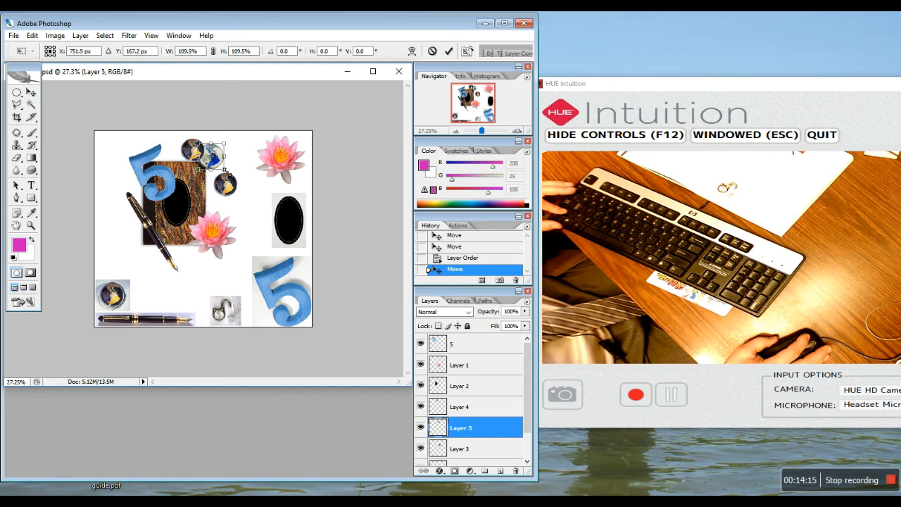
left_click_drag(228, 173, 228, 173)
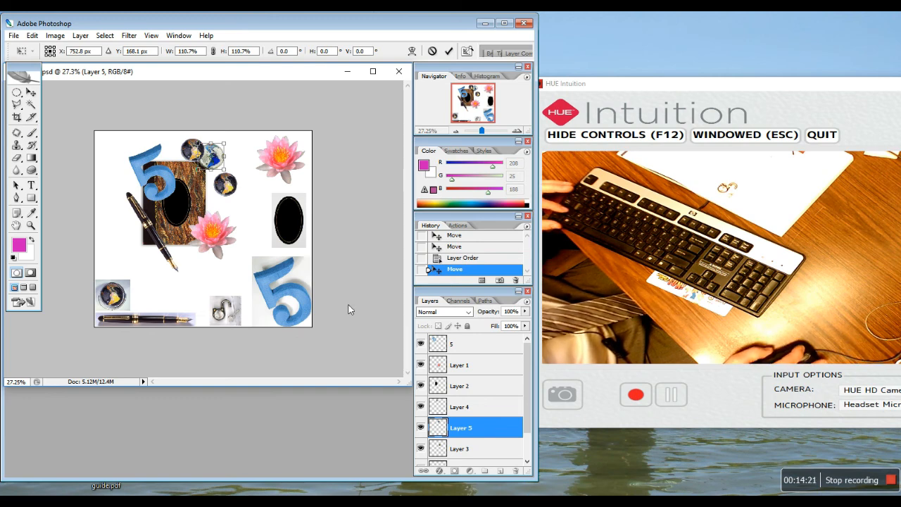
key("Return")
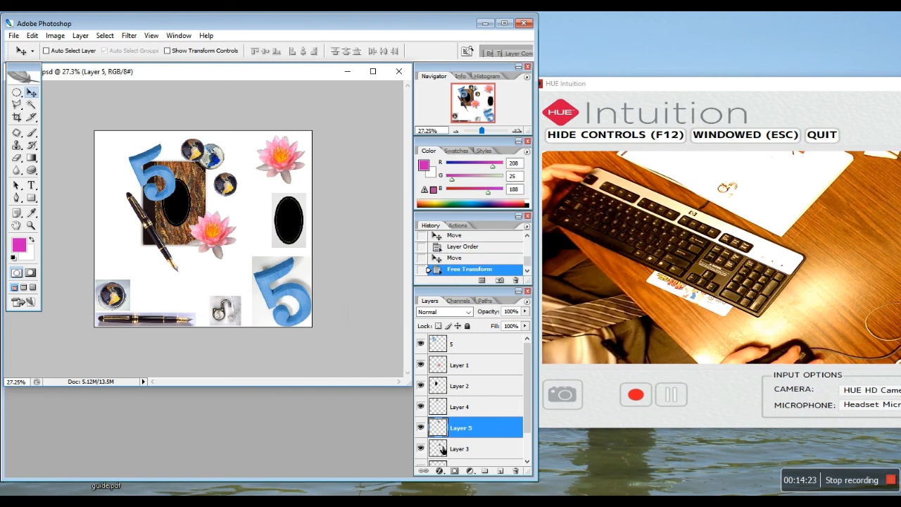
Scale the globe on Layer 3 proportionally to about 120% and move it against the lower-right edge of the Layer 5 globe
key("alt+bracketleft")
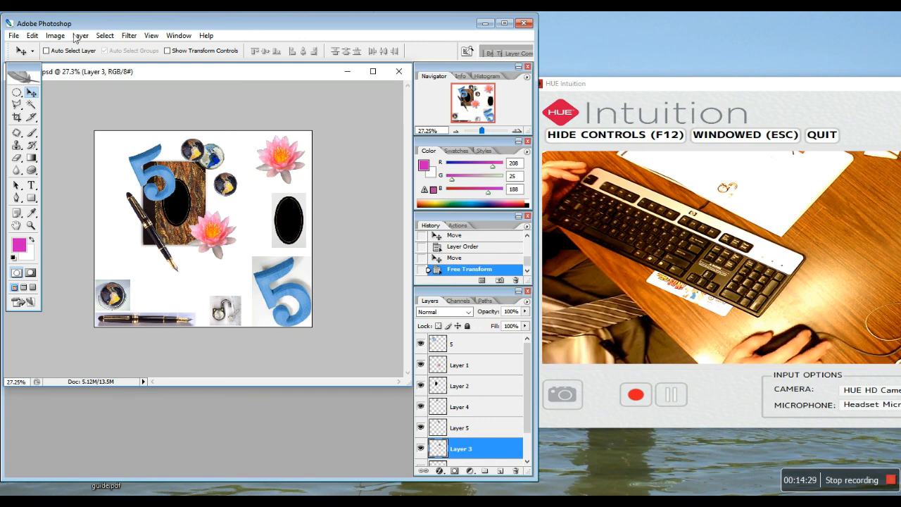
left_click(33, 36)
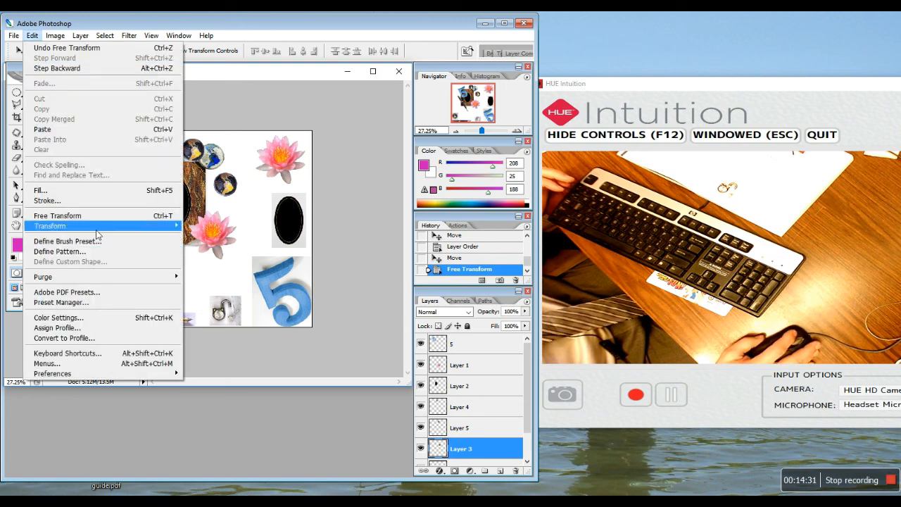
mouse_move(100, 226)
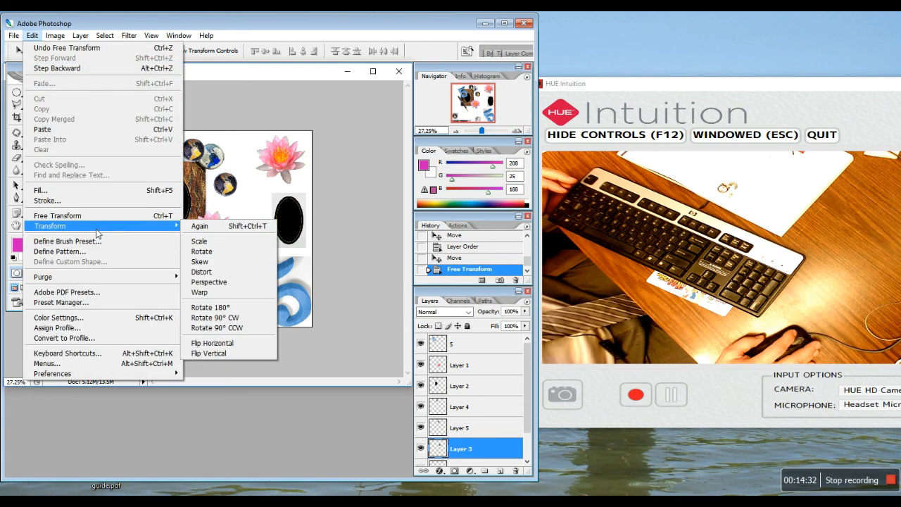
left_click(200, 241)
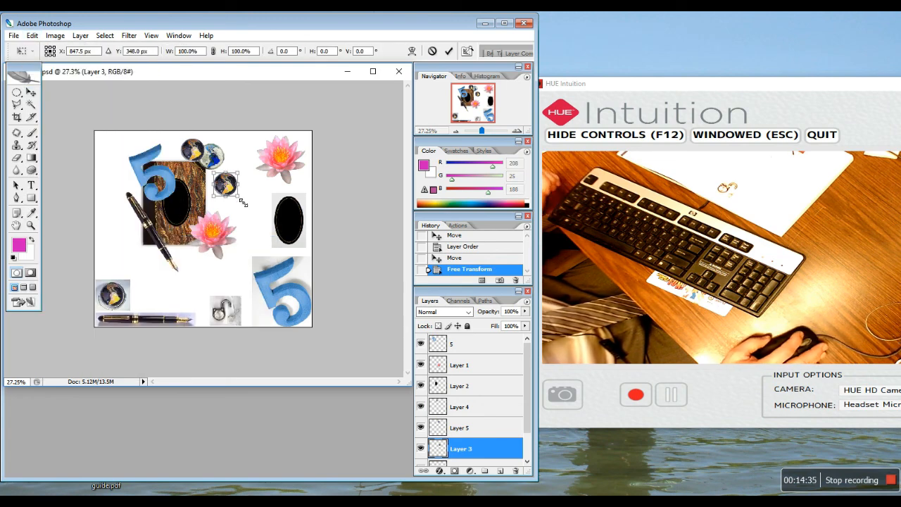
left_click_drag(243, 203, 248, 205)
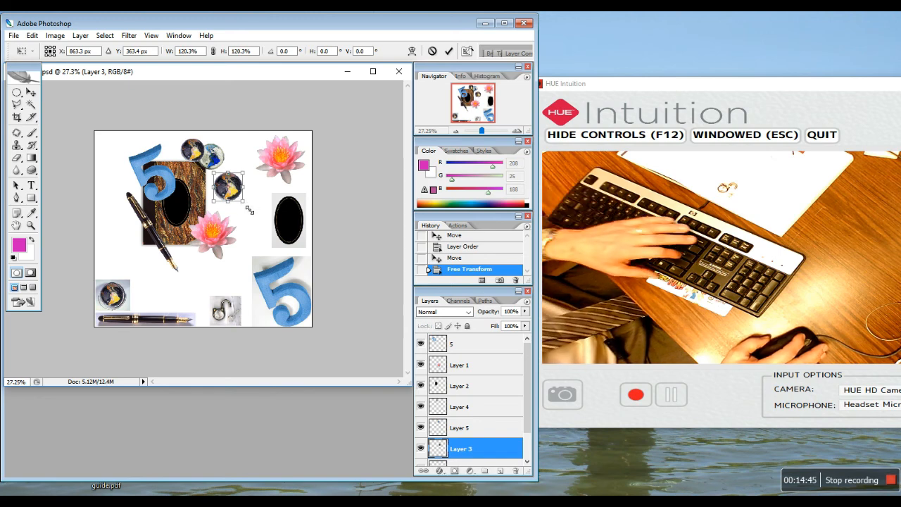
key("Return")
left_click_drag(230, 193, 226, 181)
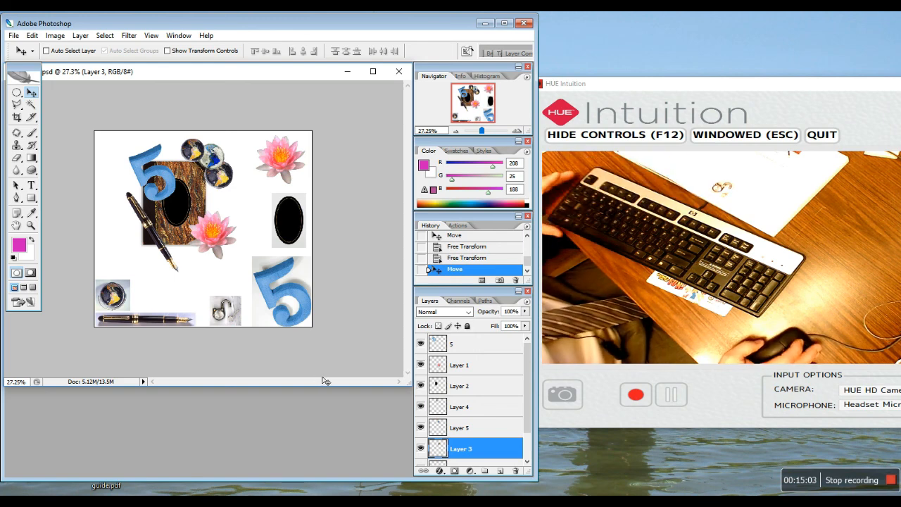
Select the open padlock, including its shackle but not the key, by tracing its outline with the Magnetic Lasso
key("z")
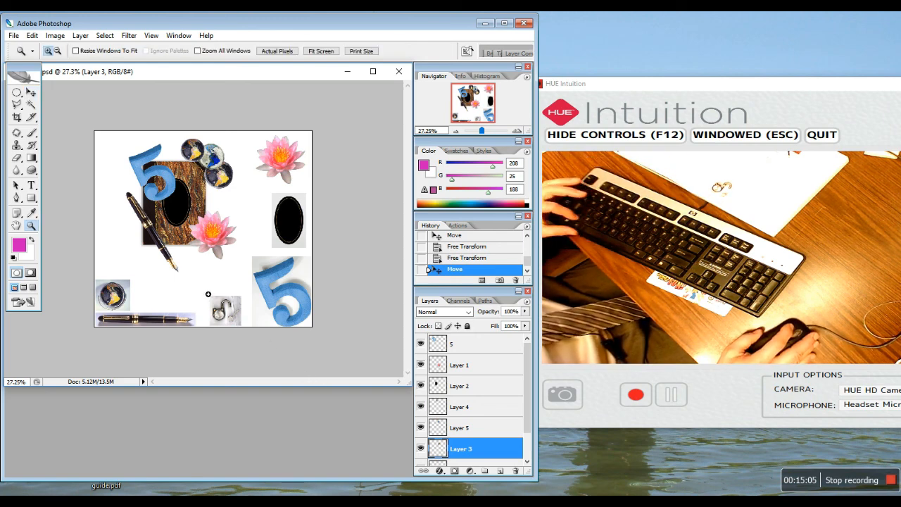
left_click_drag(207, 294, 248, 334)
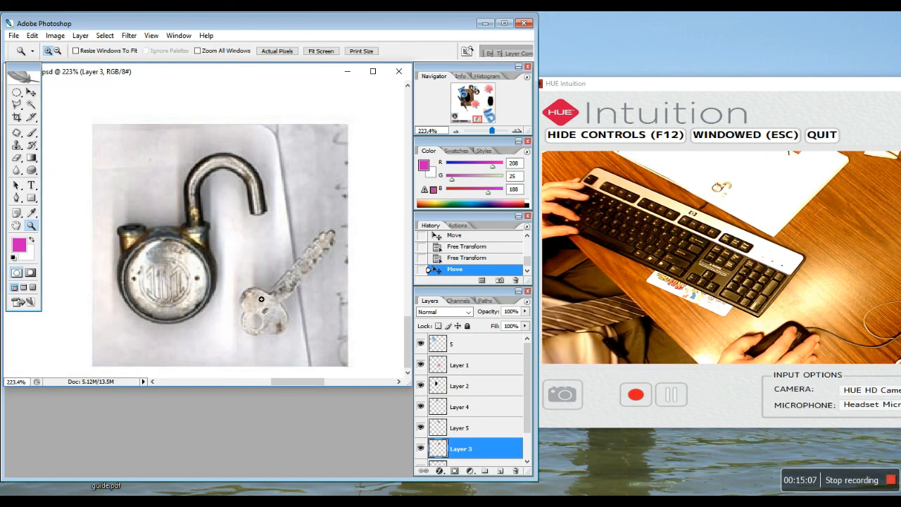
left_click(18, 105)
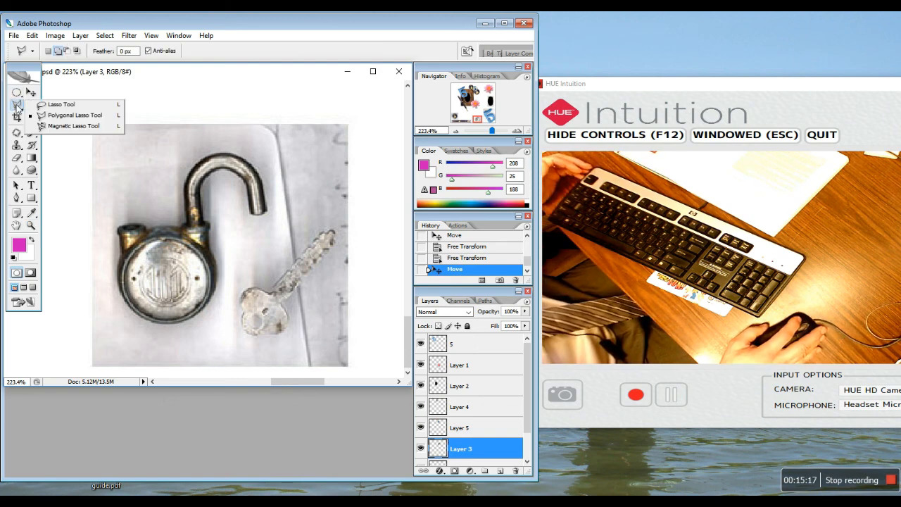
left_click(51, 127)
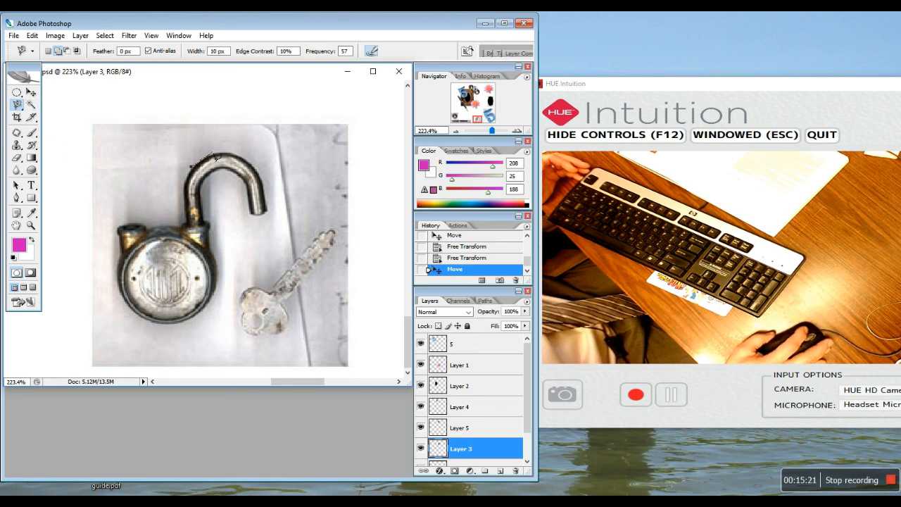
left_click(217, 154)
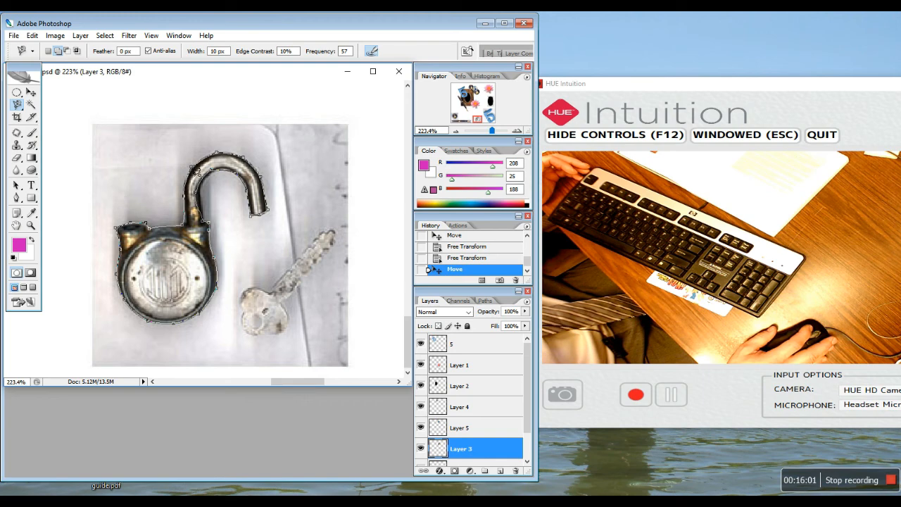
left_click(195, 171)
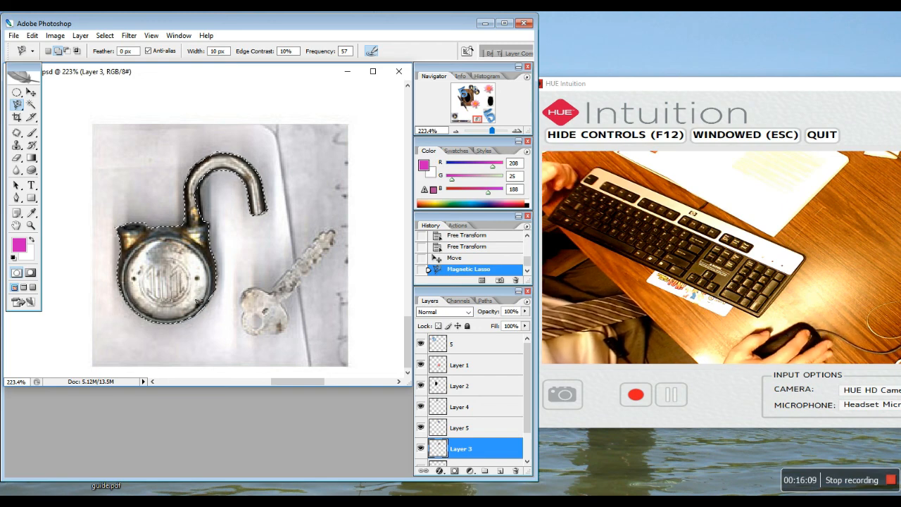
Enter Quick Mask mode and erase the mask from the lower part of the padlock's shackle
left_click(31, 274)
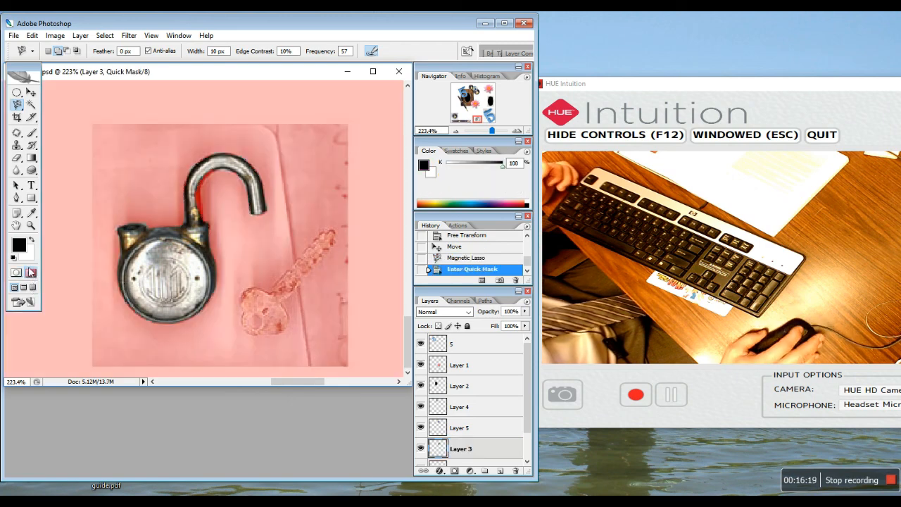
left_click(16, 158)
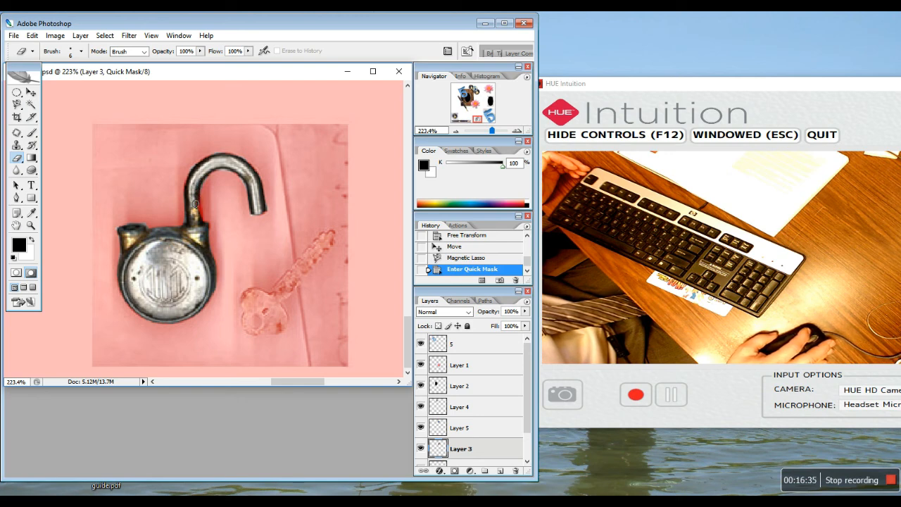
mouse_move(195, 210)
left_mouse_down()
mouse_move(196, 226)
mouse_move(195, 200)
left_mouse_up()
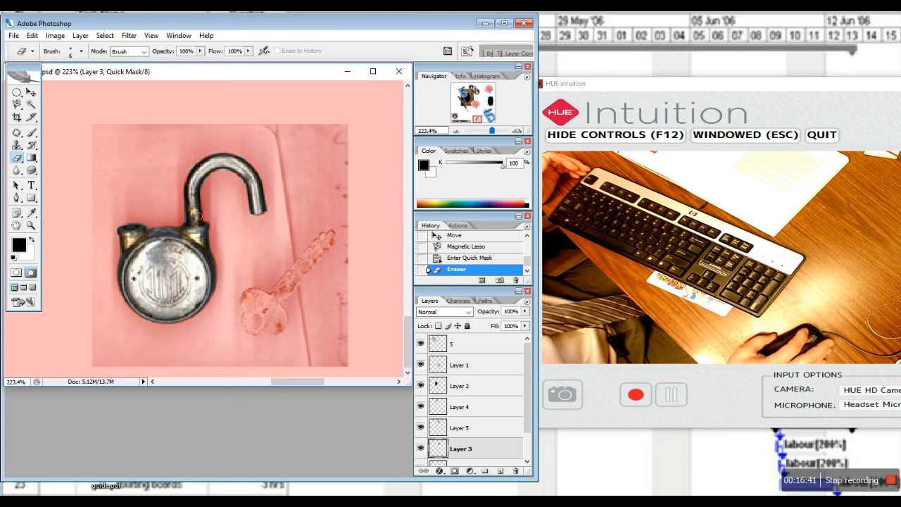
left_click(199, 219)
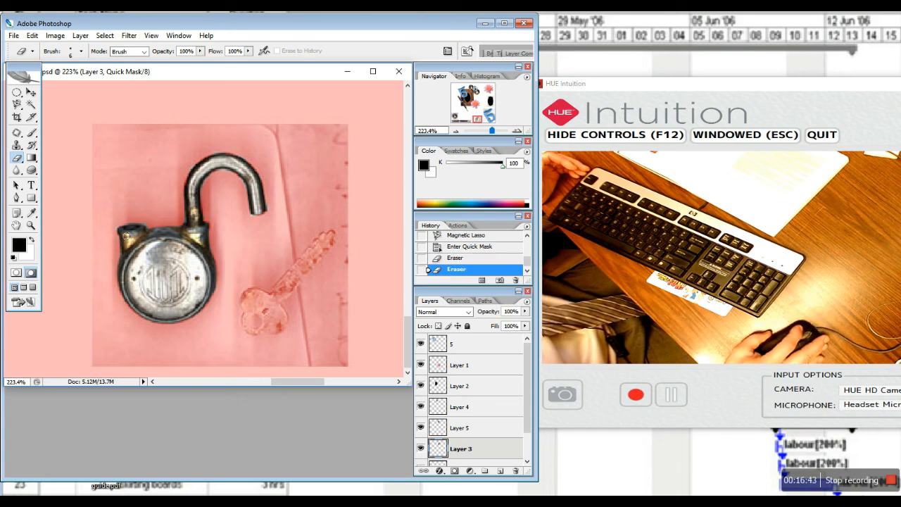
Choose the Paintbrush Oval 45 pixels Multiply brush preset and set its master diameter to 10 px
left_click(30, 134)
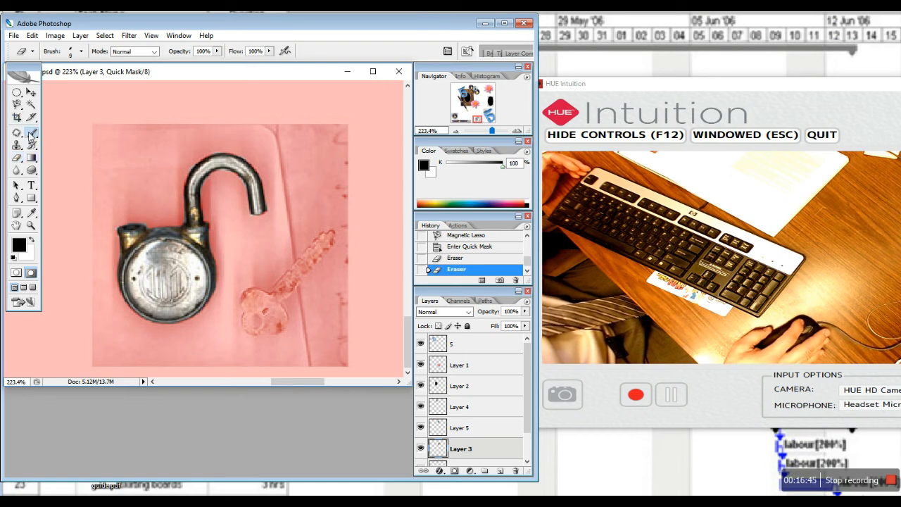
left_click(32, 50)
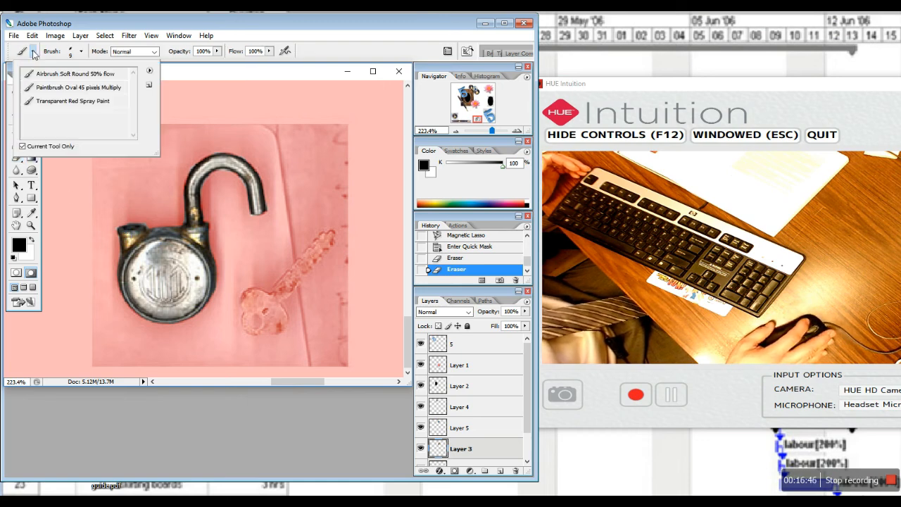
left_click(63, 88)
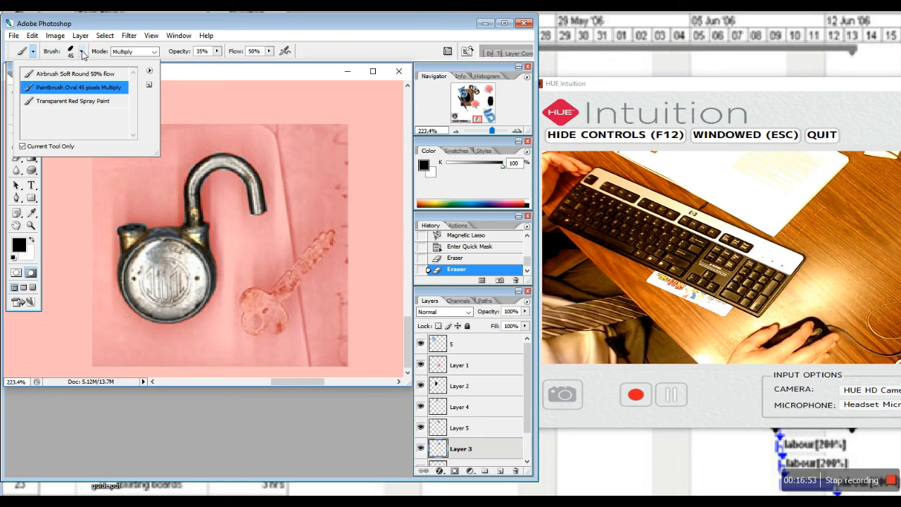
left_click(81, 52)
left_click_drag(45, 82, 30, 85)
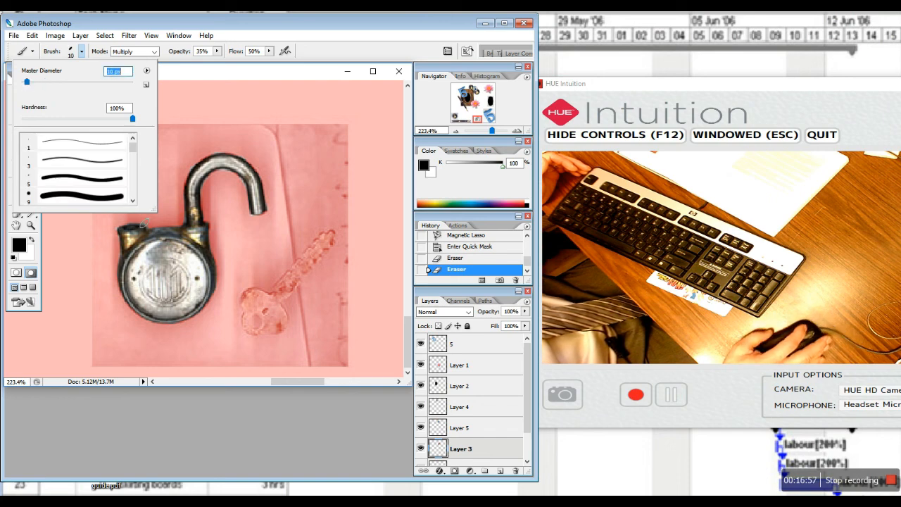
left_click(111, 231)
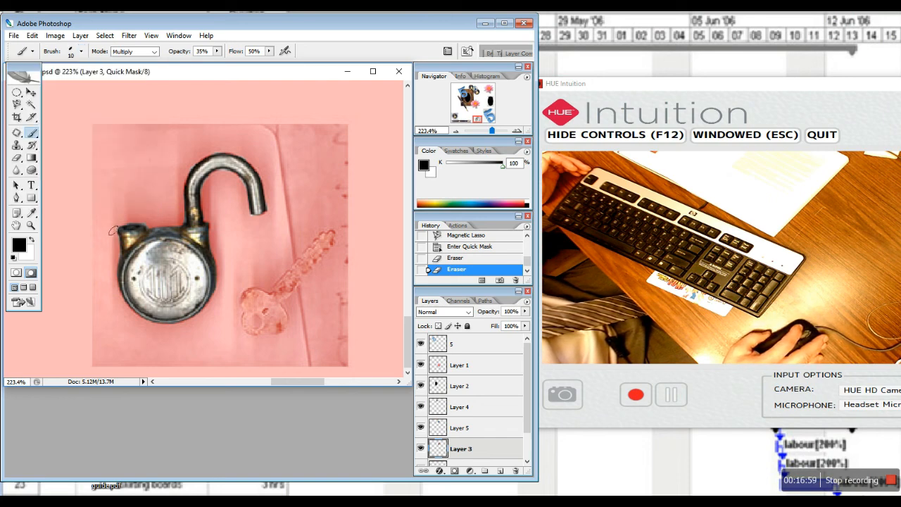
Touch up the mask around the padlock body's upper-left corner, changing the brush mode to Normal, and exit Quick Mask mode
left_click(112, 227)
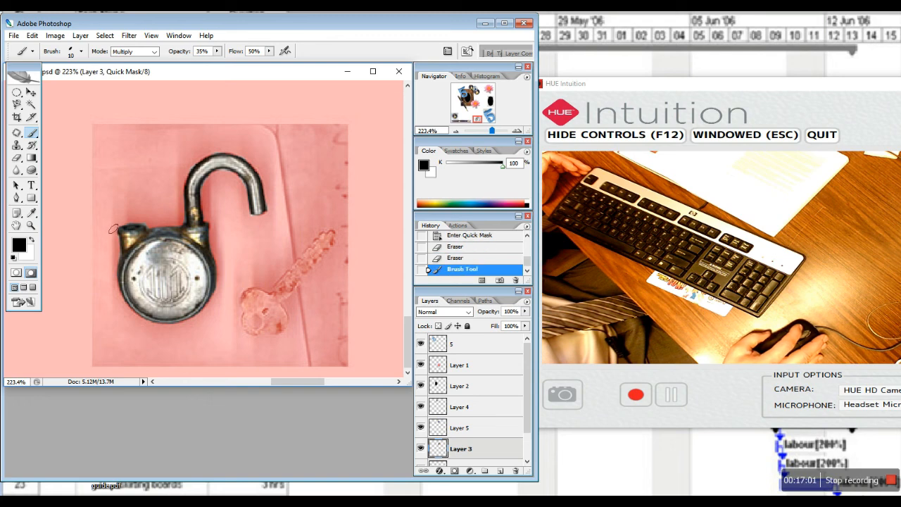
left_click(114, 227)
left_click(133, 217)
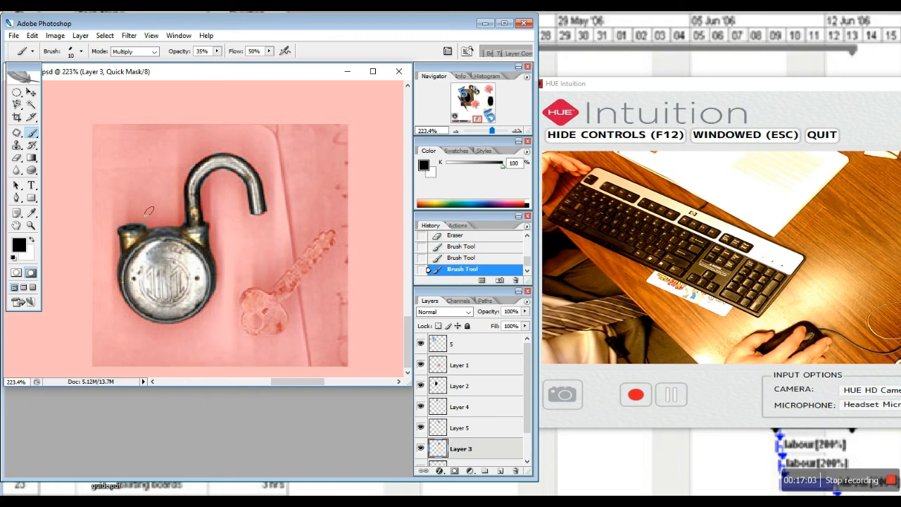
left_click(154, 52)
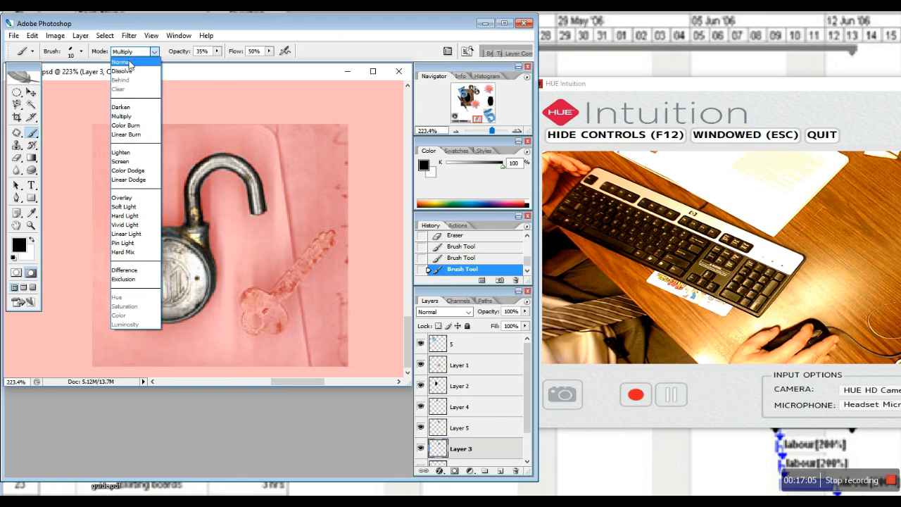
left_click(127, 62)
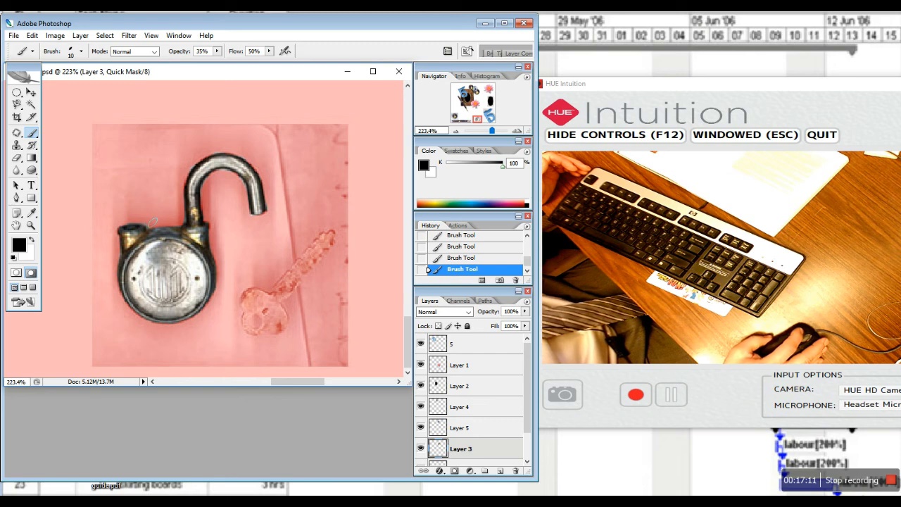
left_click(16, 274)
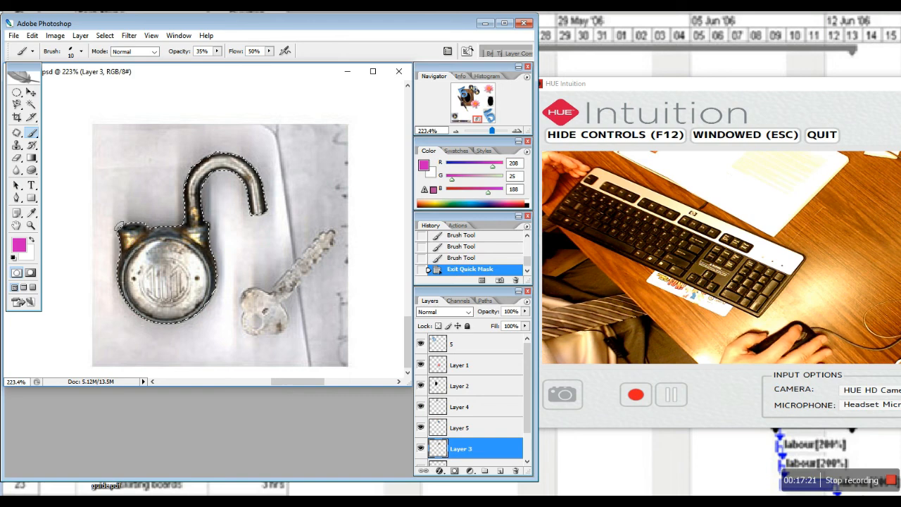
Copy the selected padlock from the Background layer and paste it onto its own layer
scroll(530, 414, "down", 1)
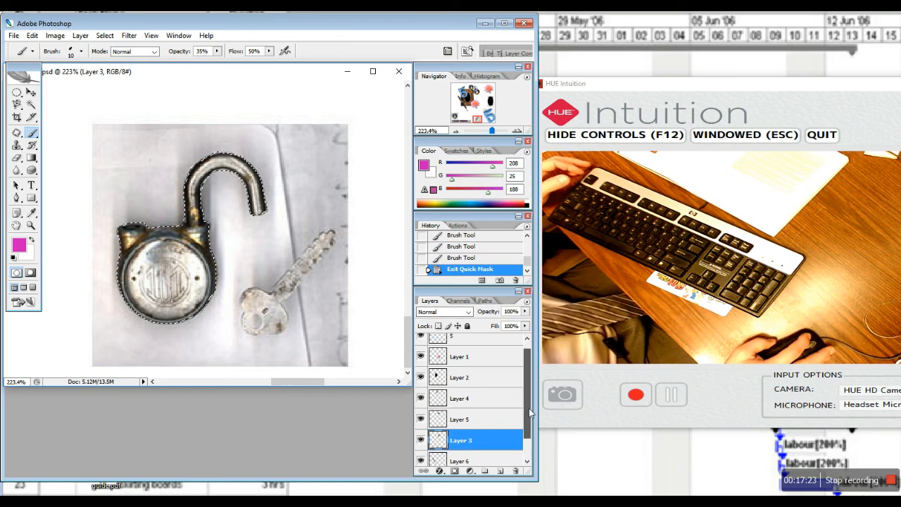
scroll(530, 414, "down", 1)
left_click(464, 456)
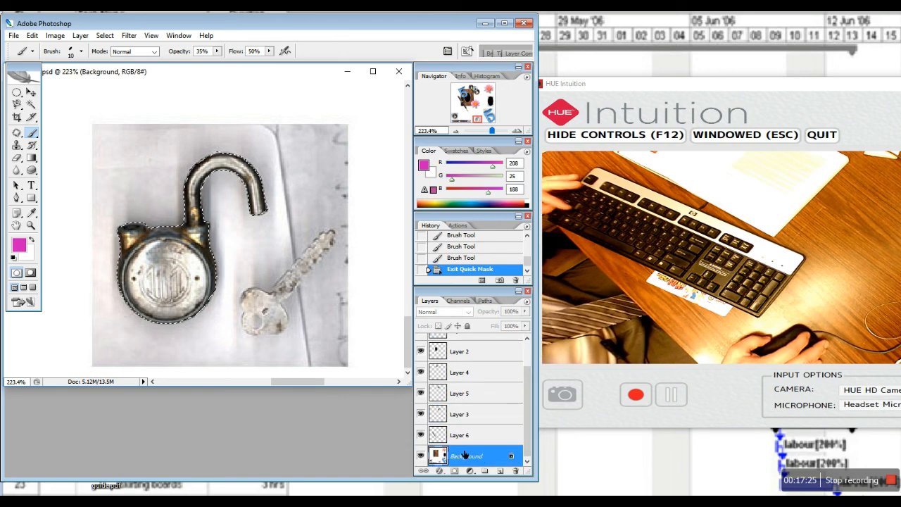
key("ctrl+c")
key("ctrl+v")
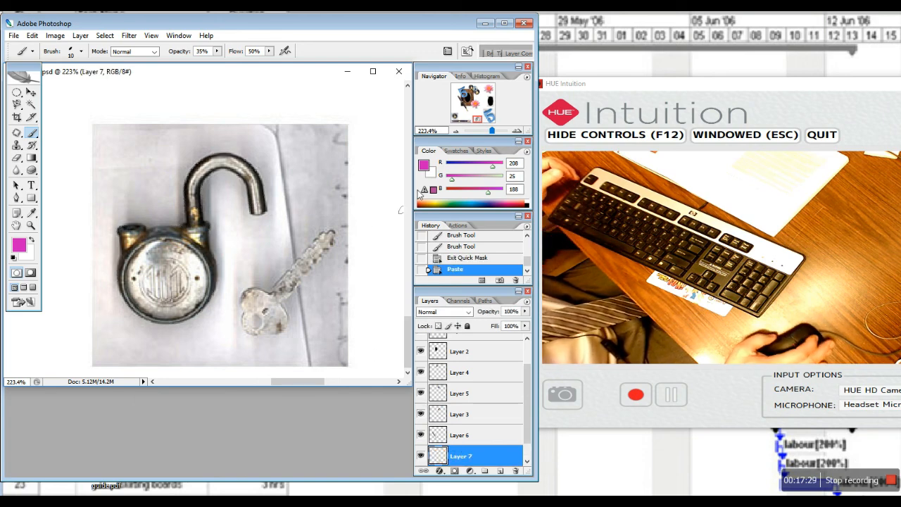
Move the pasted padlock onto the black oval in the middle of the book
left_click_drag(492, 131, 481, 131)
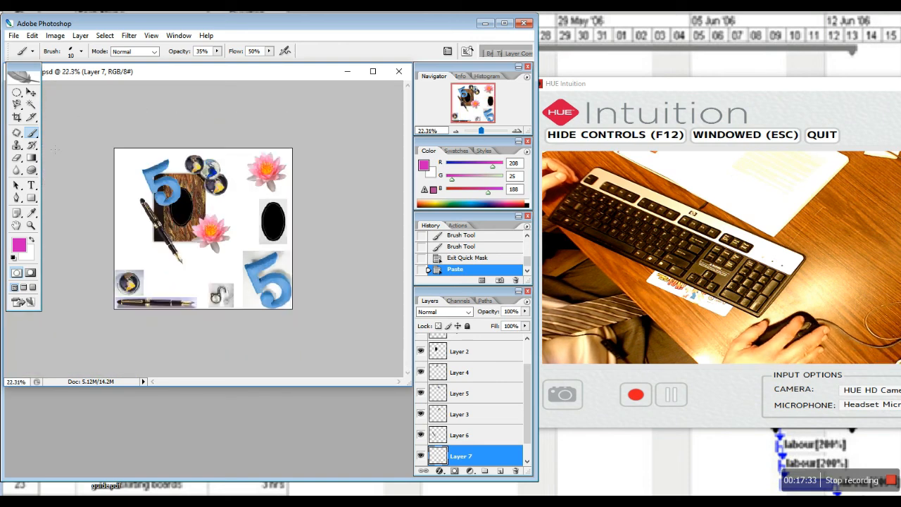
left_click(32, 93)
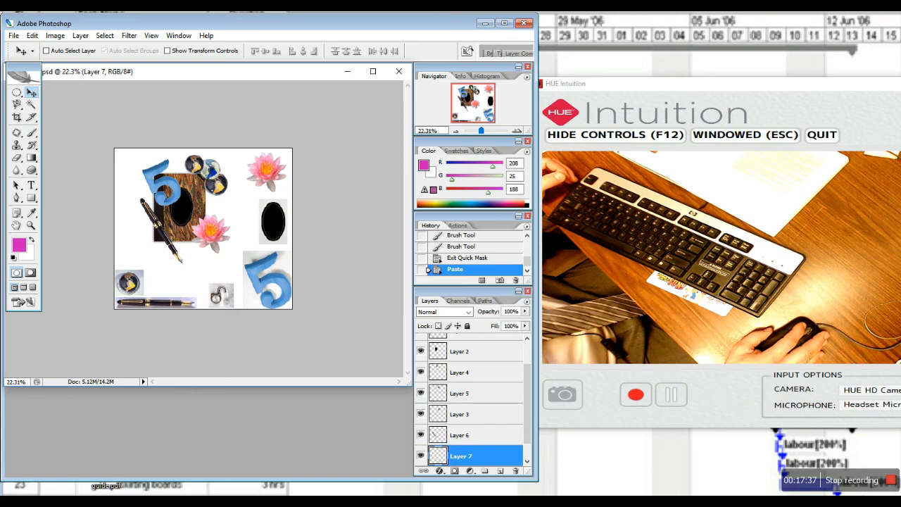
left_click_drag(183, 209, 184, 209)
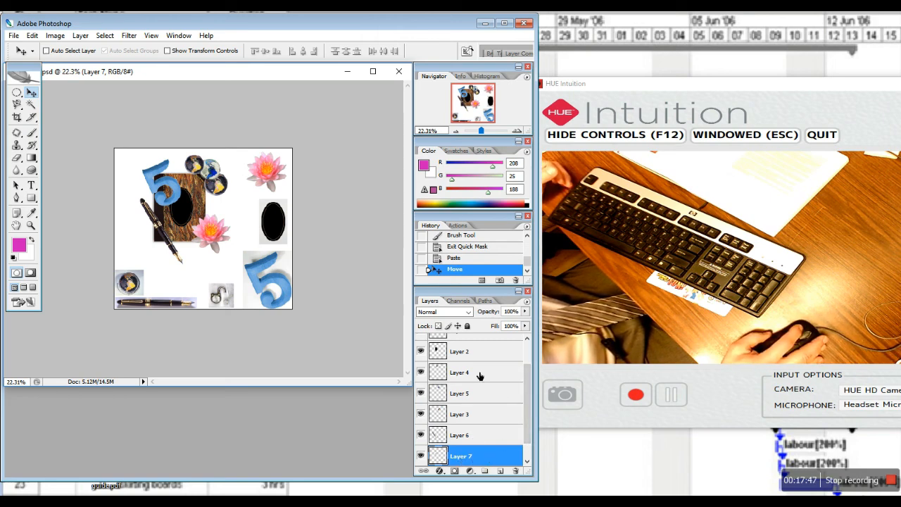
Raise the padlock's Layer 7 to the top of the layer stack, above layer 5
left_click_drag(527, 401, 530, 419)
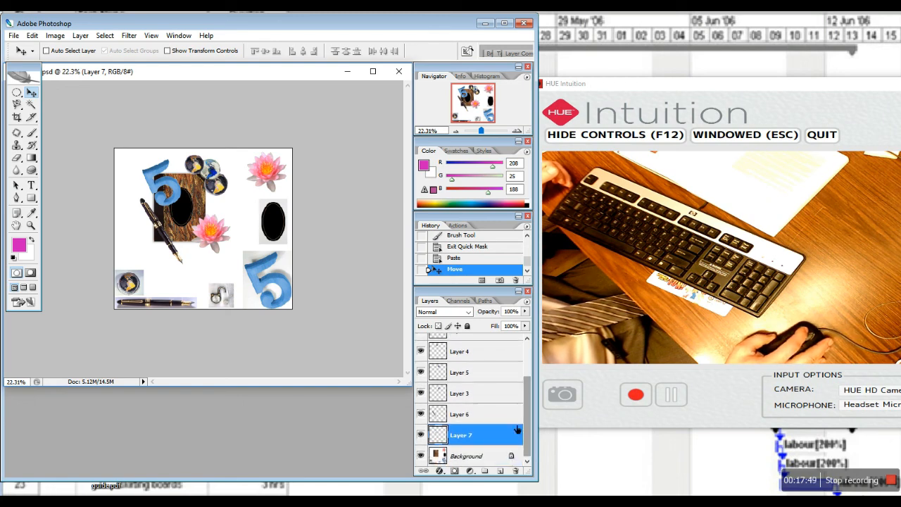
left_click_drag(478, 437, 481, 352)
left_click_drag(531, 400, 530, 362)
left_click_drag(492, 403, 488, 350)
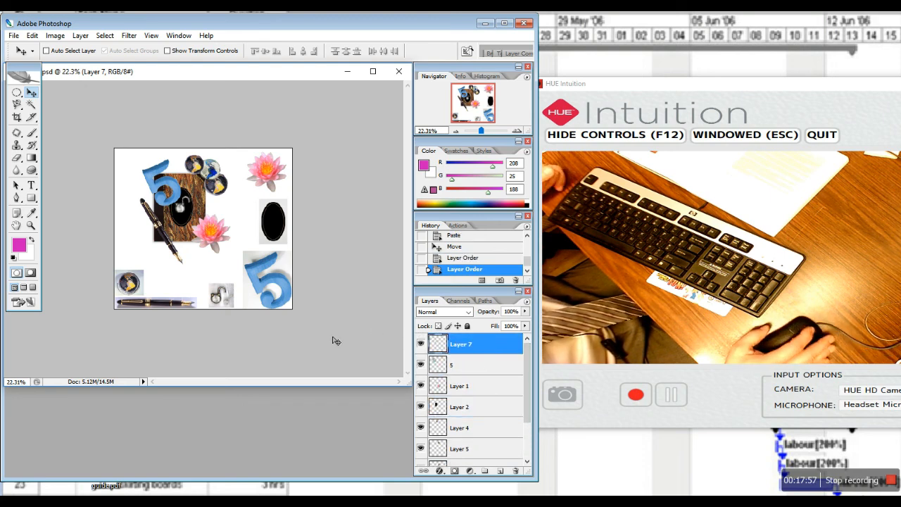